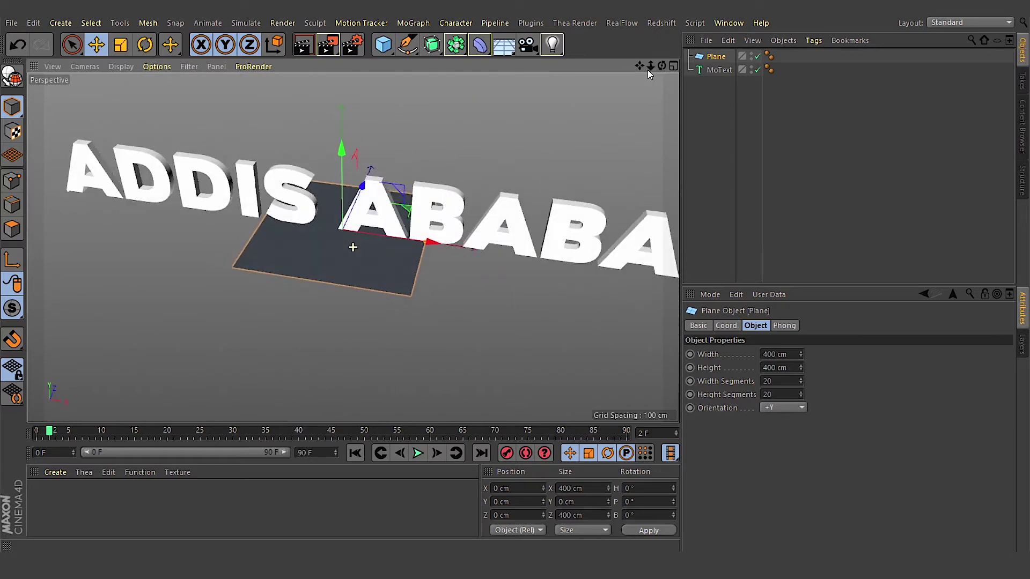
# Step: Enlarge the plane to about 2369 cm by 2064 cm and set its orientation to +Z
pyautogui.moveTo(427, 241); pyautogui.dragTo(912, 310)
pyautogui.scroll(-4, 376, 193)
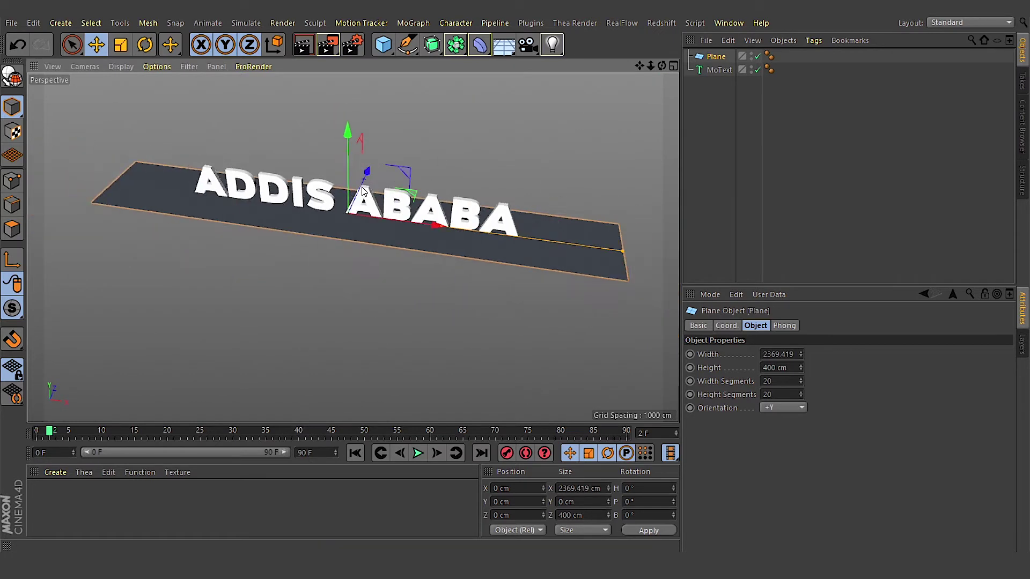
pyautogui.moveTo(360, 193); pyautogui.dragTo(408, 127)
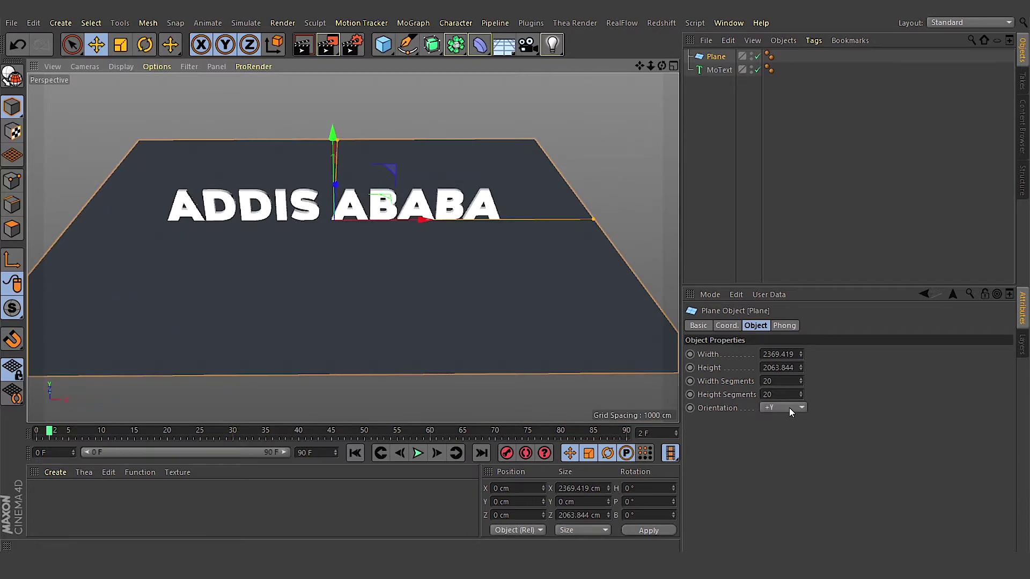
pyautogui.click(790, 408)
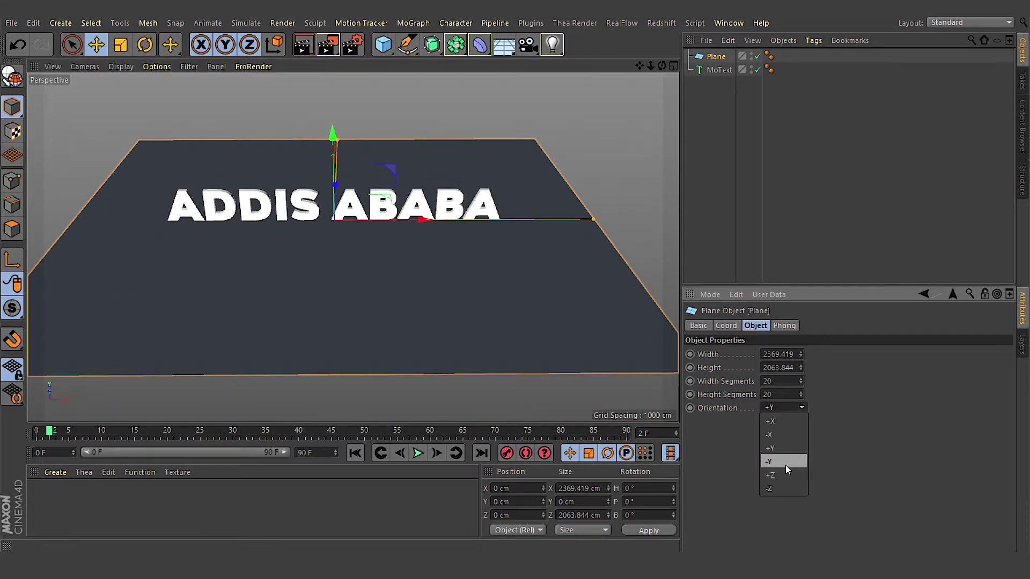
pyautogui.click(774, 476)
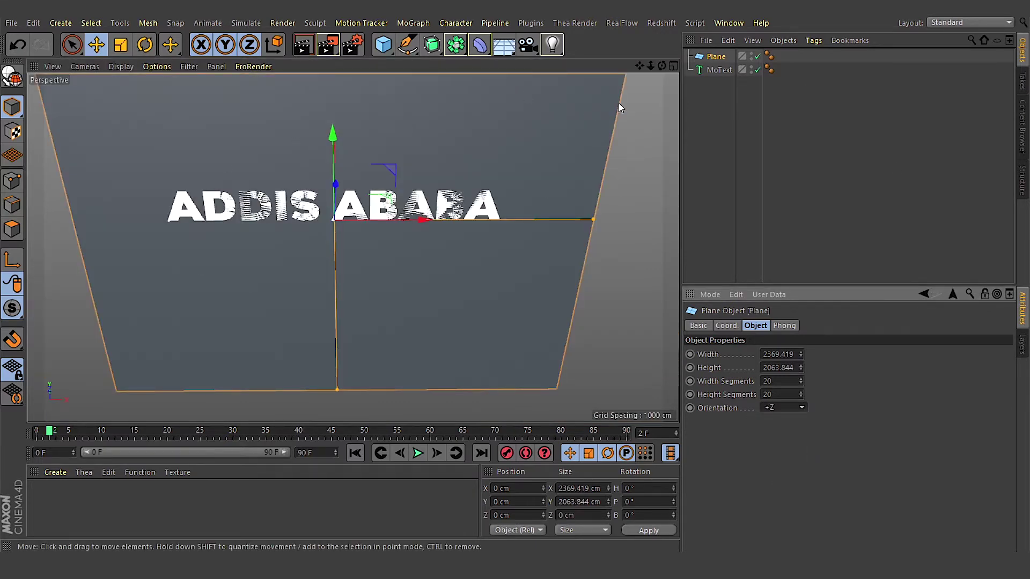
# Step: Move the plane back along Z to about 56 cm so it stands behind the text
pyautogui.moveTo(663, 67); pyautogui.dragTo(687, 41)
pyautogui.scroll(1, 225, 165)
pyautogui.scroll(3, 225, 170)
pyautogui.moveTo(404, 279); pyautogui.dragTo(391, 281)
pyautogui.scroll(-3, 391, 200)
pyautogui.scroll(1, 437, 217)
pyautogui.moveTo(662, 65); pyautogui.dragTo(679, 49)
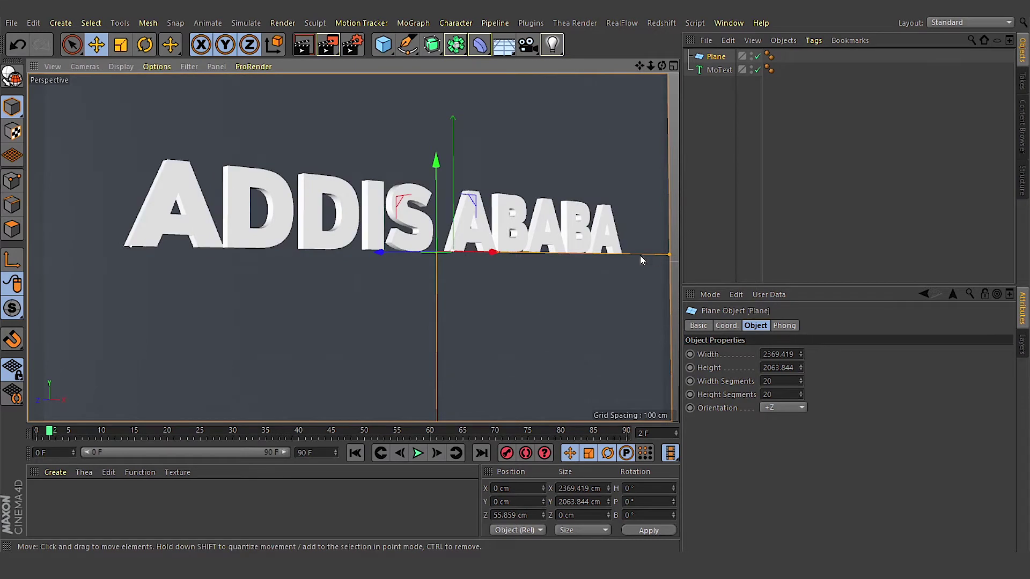
# Step: Create a new material and set its colour to blue with 64% saturation and 68% value
pyautogui.doubleClick(64, 502)
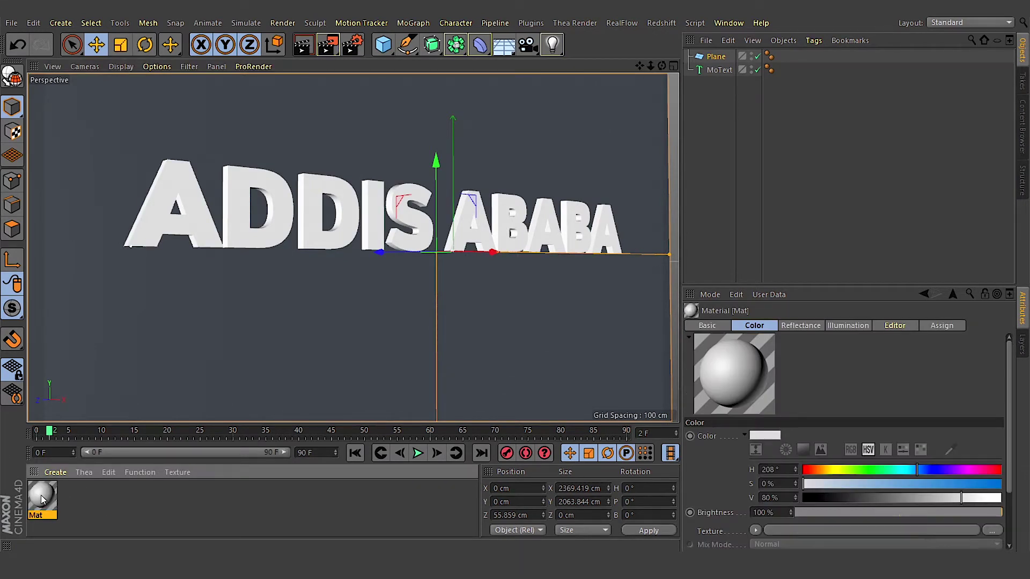
pyautogui.doubleClick(42, 499)
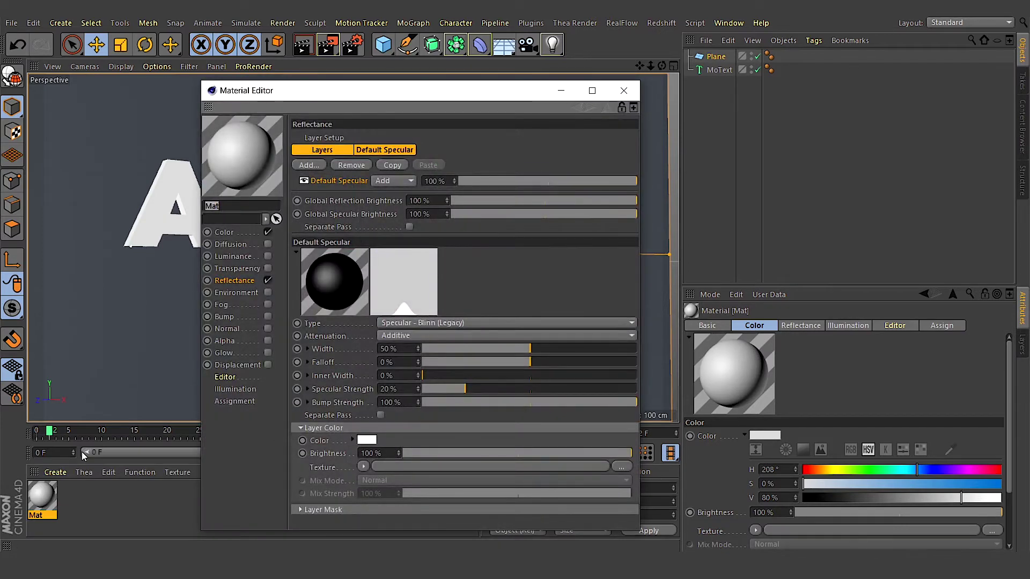
pyautogui.click(227, 231)
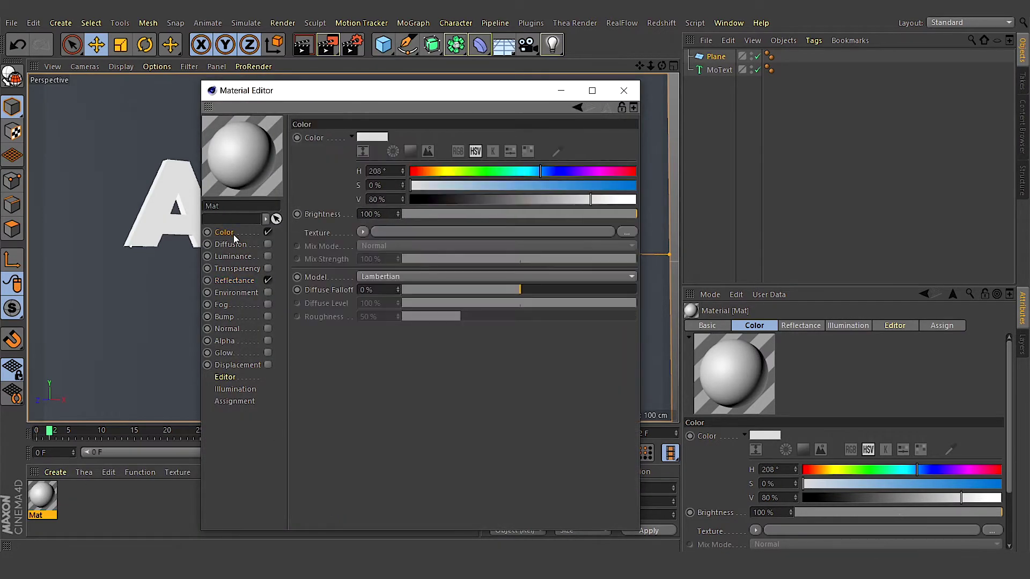
pyautogui.click(554, 186)
pyautogui.click(570, 197)
pyautogui.click(562, 199)
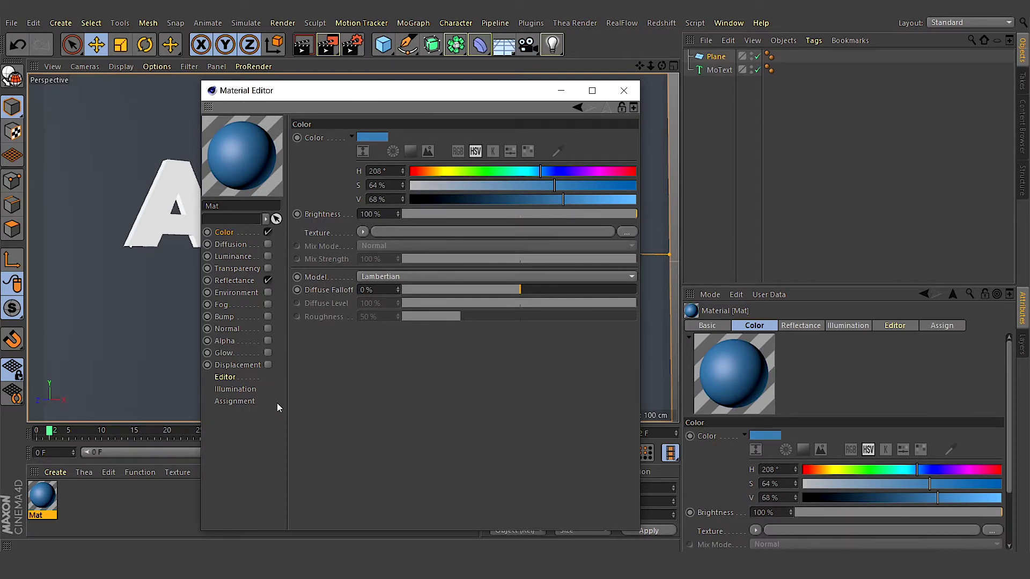
# Step: Add a Beckmann reflectance layer with 7% reflection strength to the blue material and apply the material to the MoText object
pyautogui.click(234, 280)
pyautogui.click(310, 164)
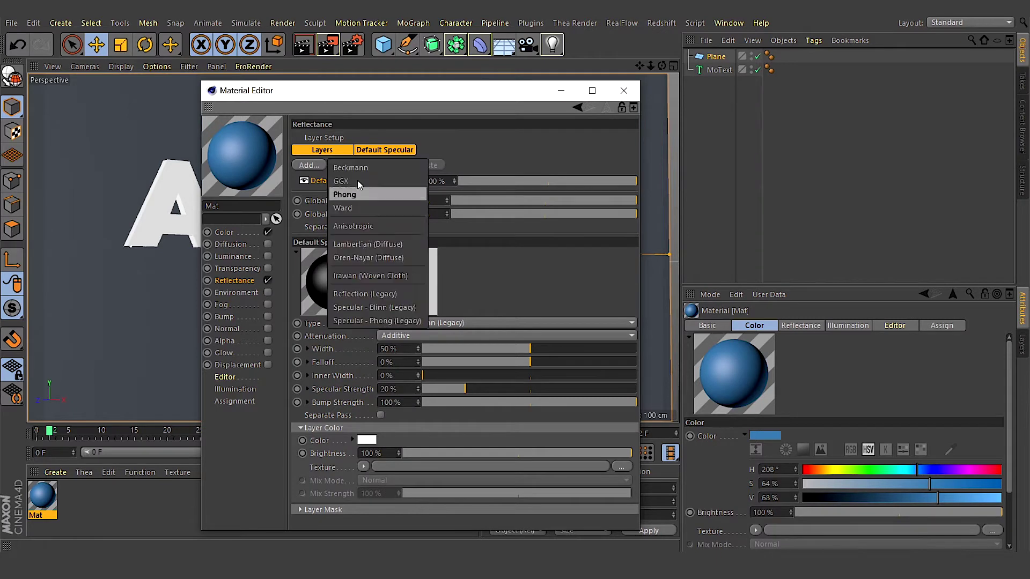
pyautogui.click(363, 168)
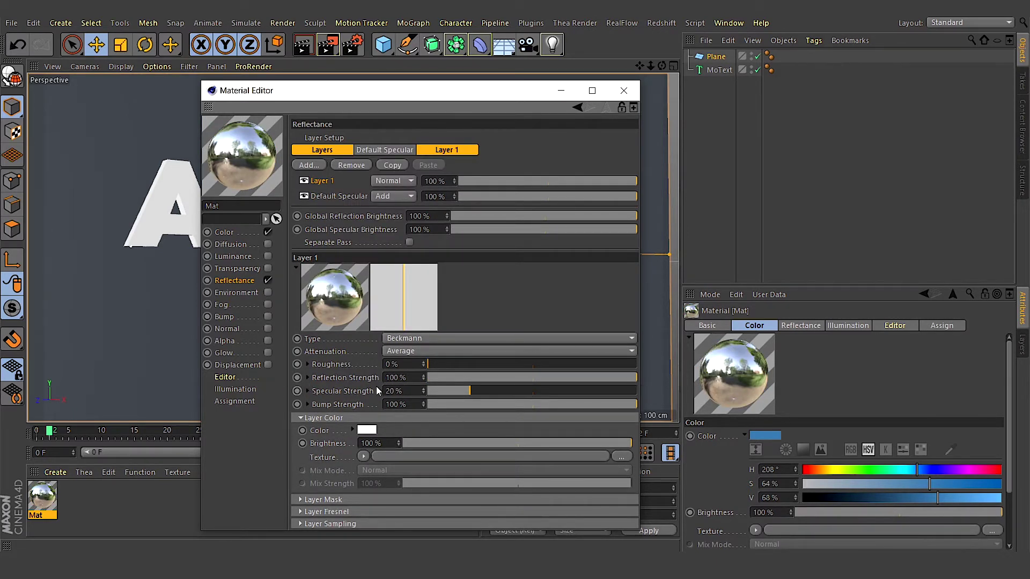
pyautogui.moveTo(448, 381); pyautogui.dragTo(442, 379)
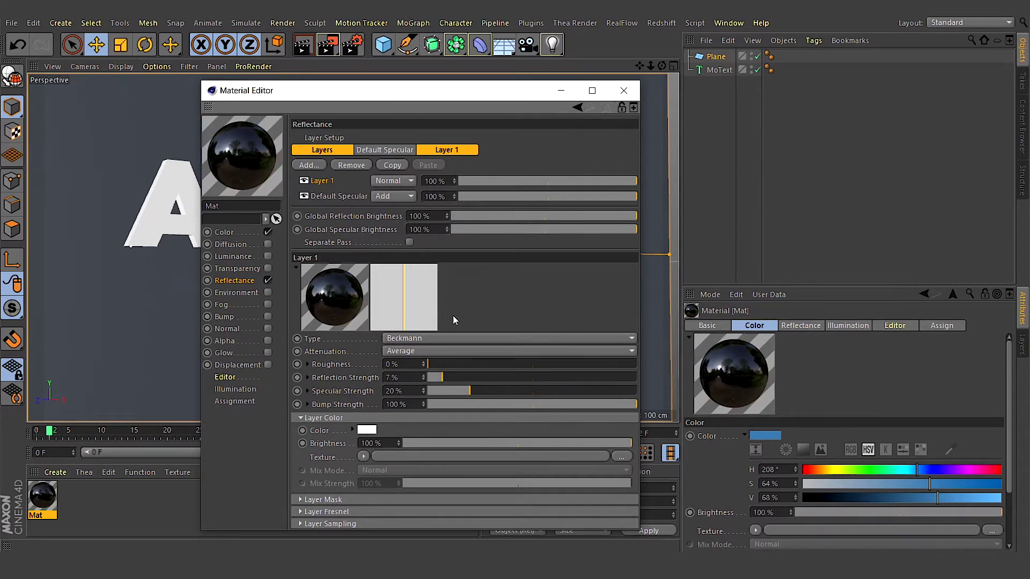
pyautogui.click(624, 90)
pyautogui.moveTo(44, 502); pyautogui.dragTo(766, 95)
pyautogui.moveTo(716, 72); pyautogui.dragTo(716, 73)
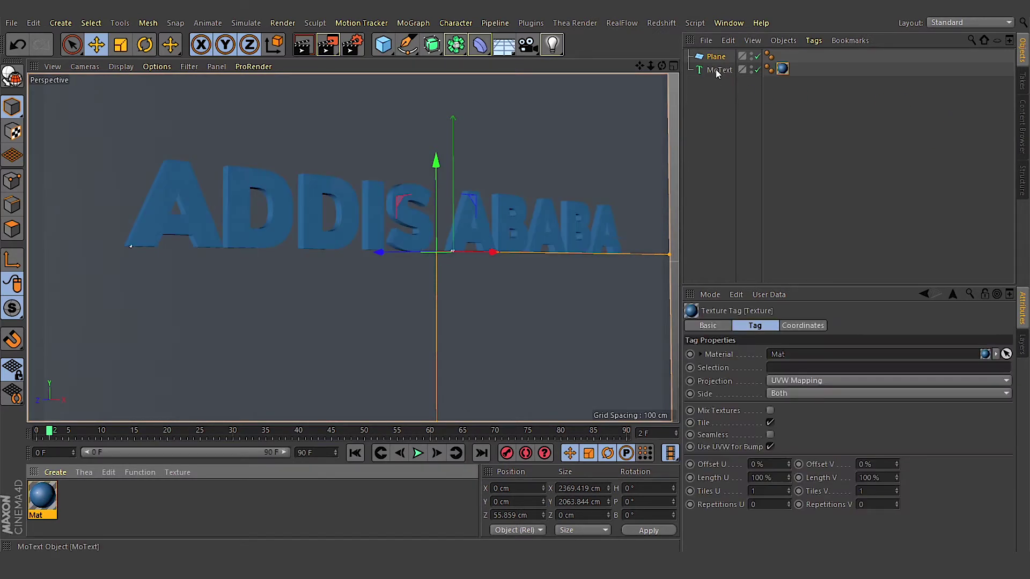
# Step: Create a second material with a black reflective look and apply it to the plane
pyautogui.doubleClick(89, 506)
pyautogui.doubleClick(41, 499)
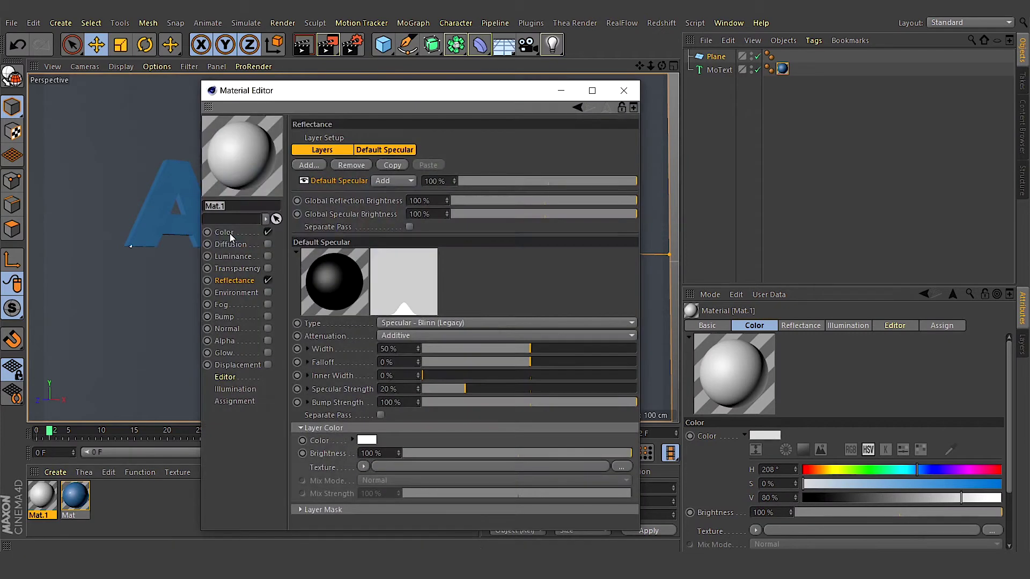
pyautogui.click(224, 233)
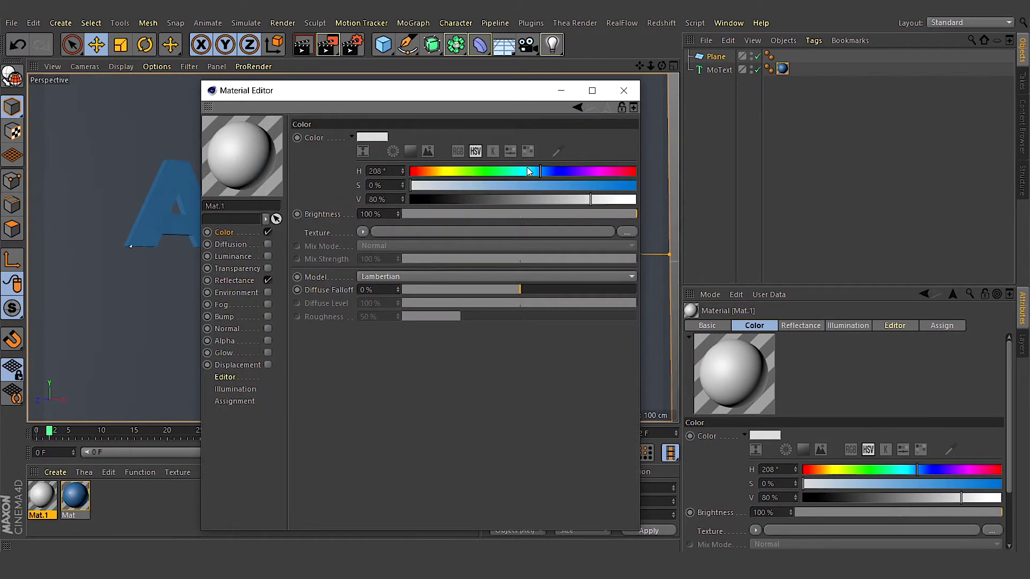
pyautogui.click(586, 185)
pyautogui.click(584, 199)
pyautogui.click(624, 90)
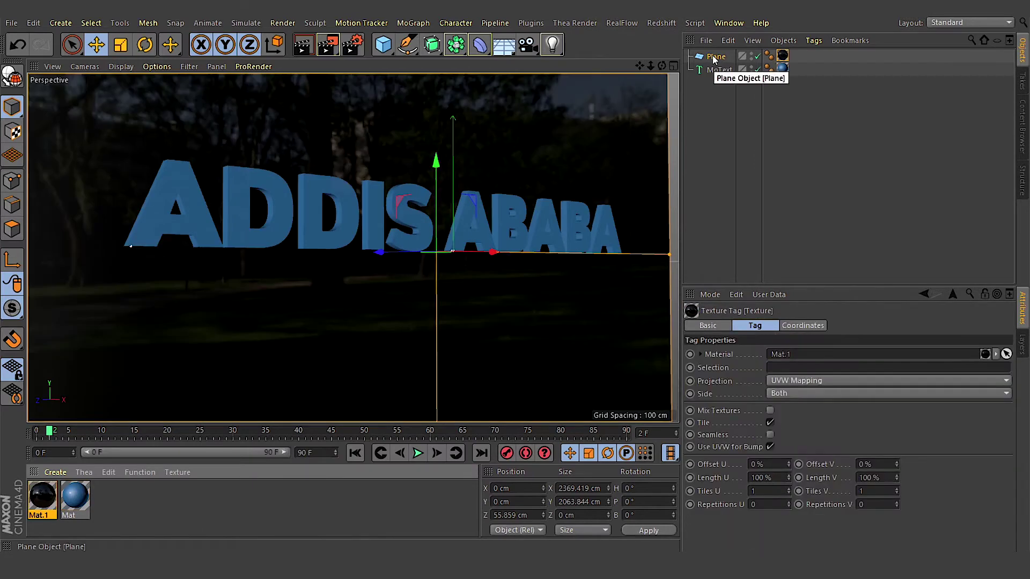
pyautogui.click(717, 57)
pyautogui.scroll(2, 413, 210)
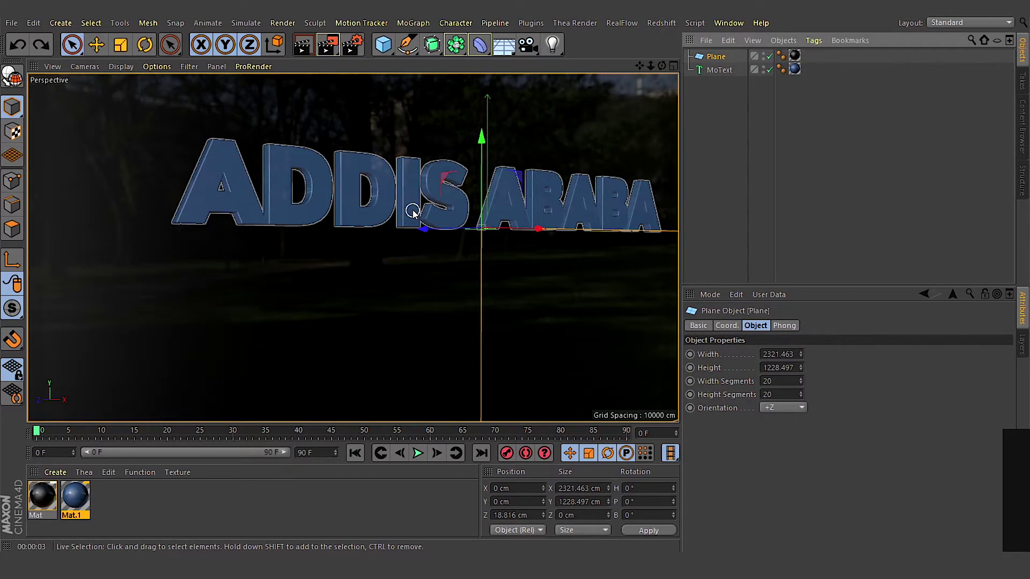
# Step: Add two omni lights and an area light, and disable the area light and the second omni light
pyautogui.click(552, 44)
pyautogui.click(600, 66)
pyautogui.click(553, 45)
pyautogui.click(598, 64)
pyautogui.click(552, 45)
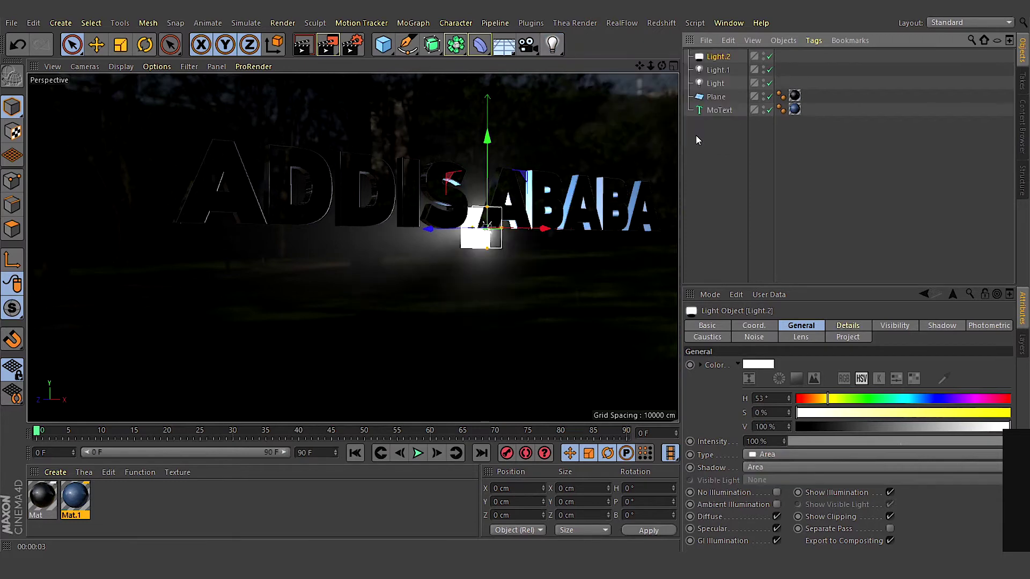
pyautogui.click(696, 135)
pyautogui.click(770, 57)
pyautogui.click(770, 69)
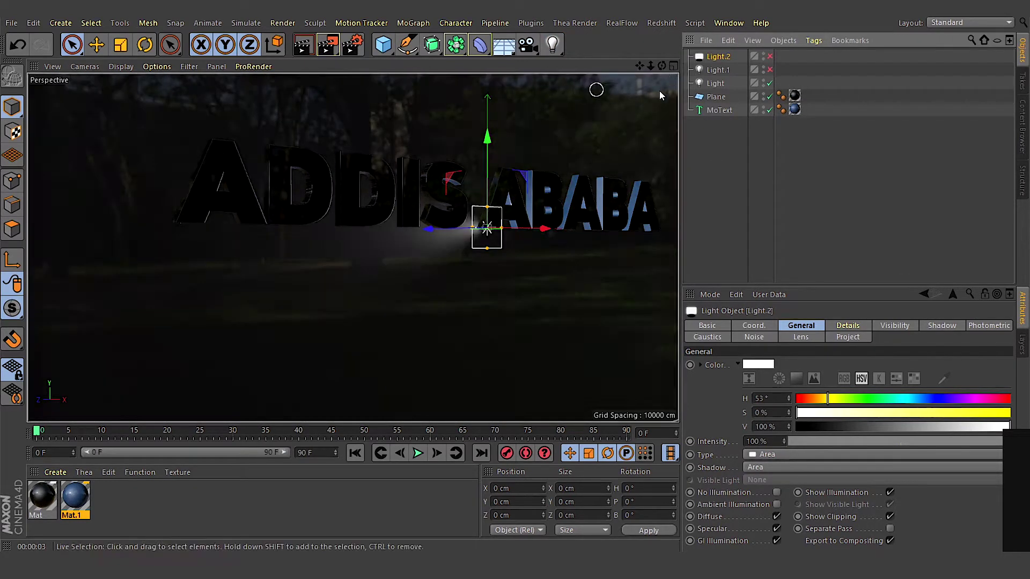
# Step: Move the first omni light in front of the word ADDIS, to about X -629 cm and Z -627 cm
pyautogui.moveTo(662, 66); pyautogui.dragTo(386, 220)
pyautogui.click(719, 83)
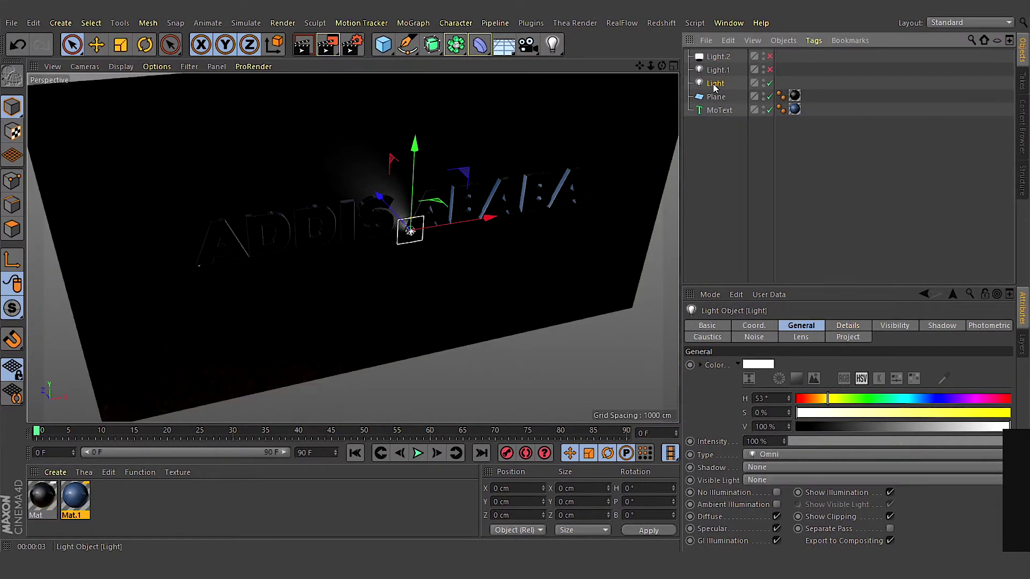
pyautogui.moveTo(380, 196); pyautogui.dragTo(457, 269)
pyautogui.moveTo(539, 298); pyautogui.dragTo(357, 354)
pyautogui.moveTo(253, 307); pyautogui.dragTo(262, 330)
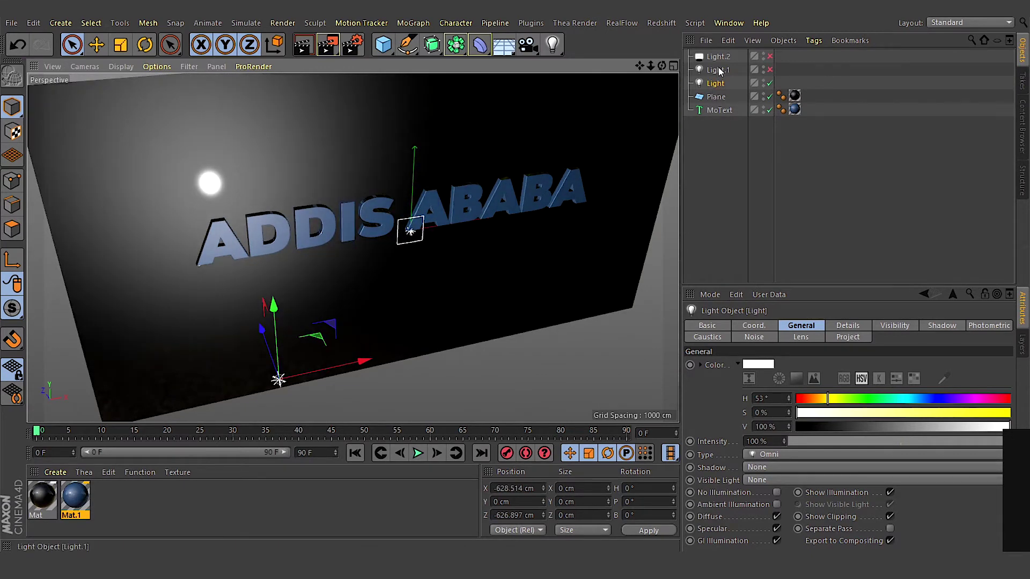
# Step: Enable the second omni light and place it in front of the wall on the ABABA side of the text
pyautogui.click(717, 69)
pyautogui.click(770, 70)
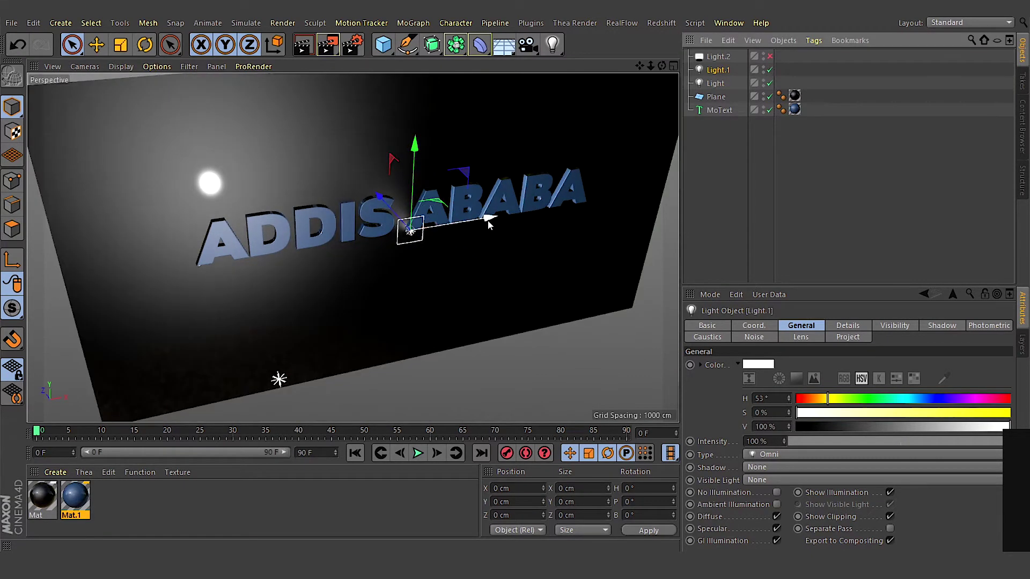
pyautogui.moveTo(380, 197); pyautogui.dragTo(455, 281)
pyautogui.moveTo(571, 319); pyautogui.dragTo(692, 279)
# Step: Enable the area light, stretch it sideways to span the whole text and rotate it to a pitch of -100°
pyautogui.click(716, 56)
pyautogui.click(770, 56)
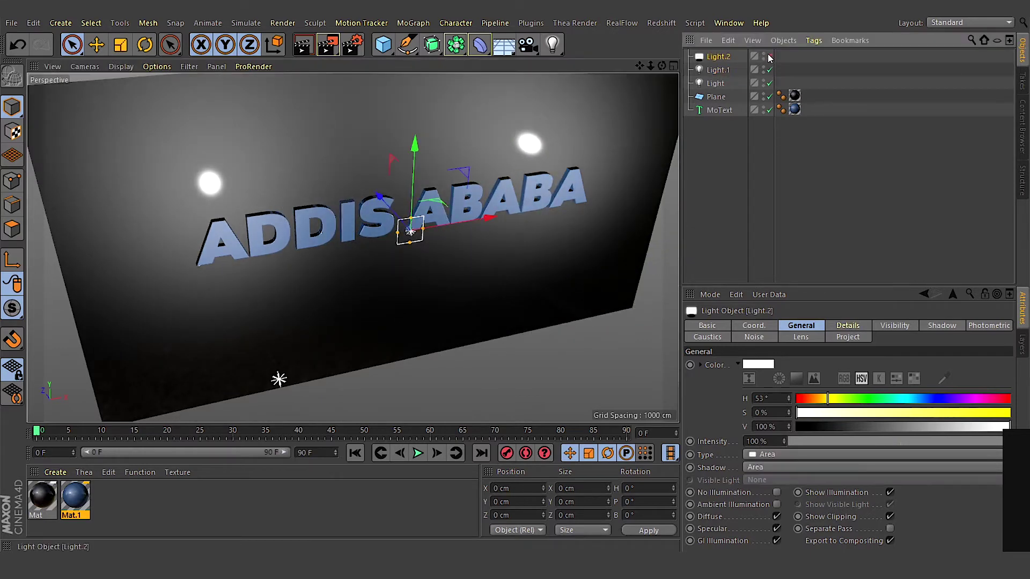
pyautogui.moveTo(424, 229); pyautogui.dragTo(601, 198)
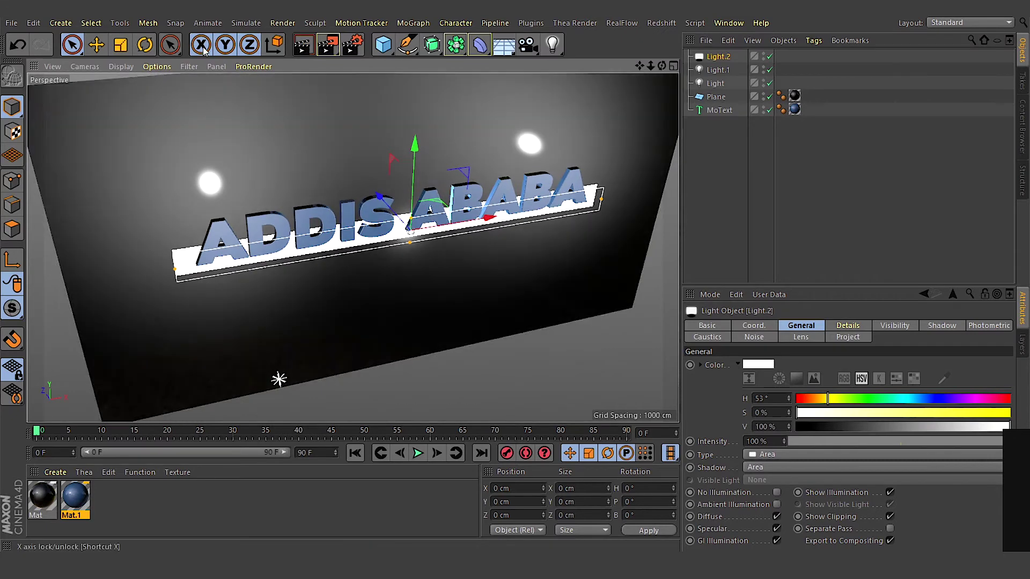
pyautogui.click(145, 46)
pyautogui.moveTo(434, 280); pyautogui.dragTo(420, 199)
pyautogui.press('space')
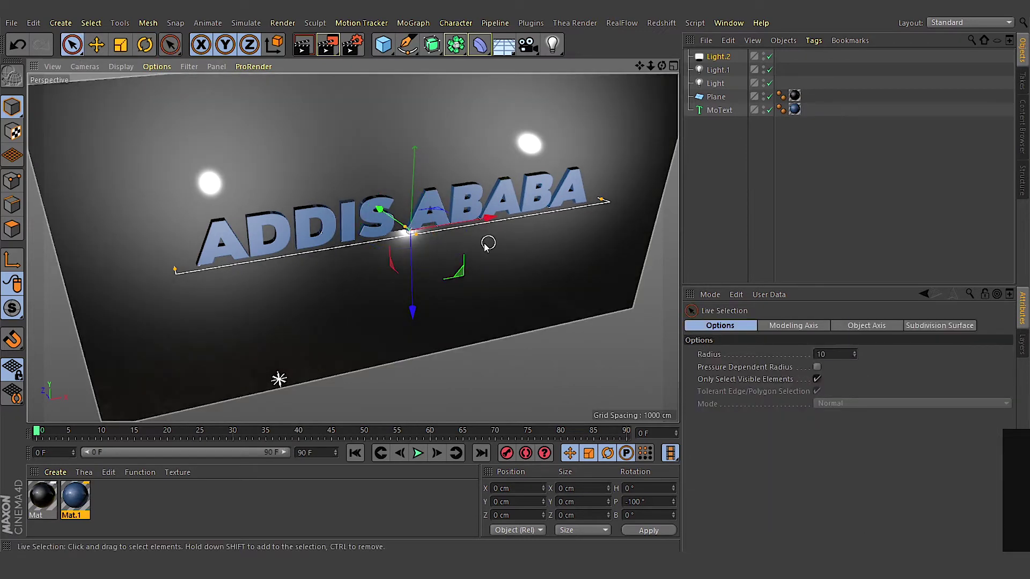
# Step: Raise the area light above the text to about Y 375 cm and Z -34 cm, and extend its depth
pyautogui.moveTo(411, 309); pyautogui.dragTo(397, 243)
pyautogui.moveTo(377, 145); pyautogui.dragTo(441, 193)
pyautogui.moveTo(662, 65); pyautogui.dragTo(662, 65)
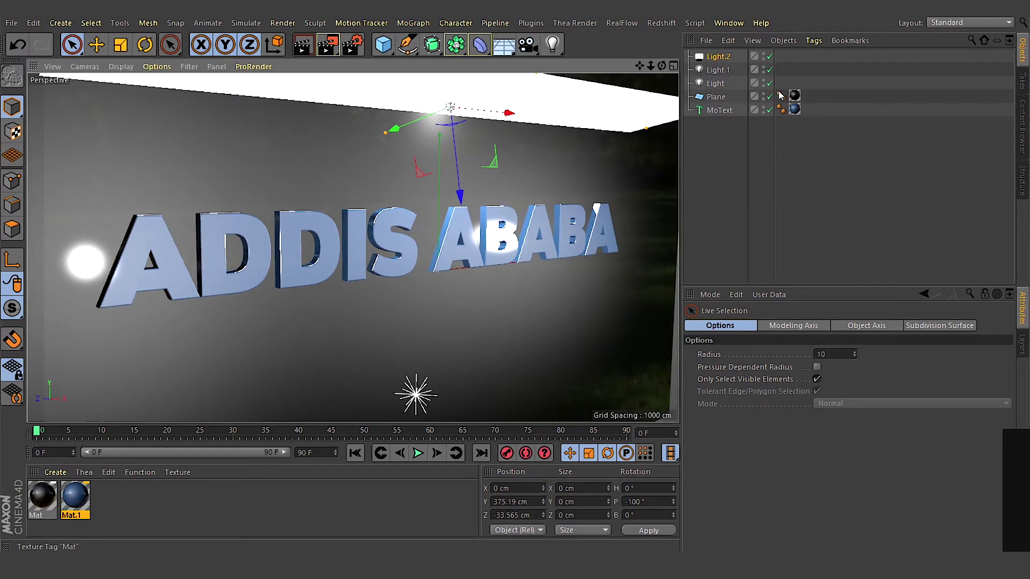
# Step: Duplicate the wall plane by copying and pasting it in the object hierarchy
pyautogui.click(718, 99)
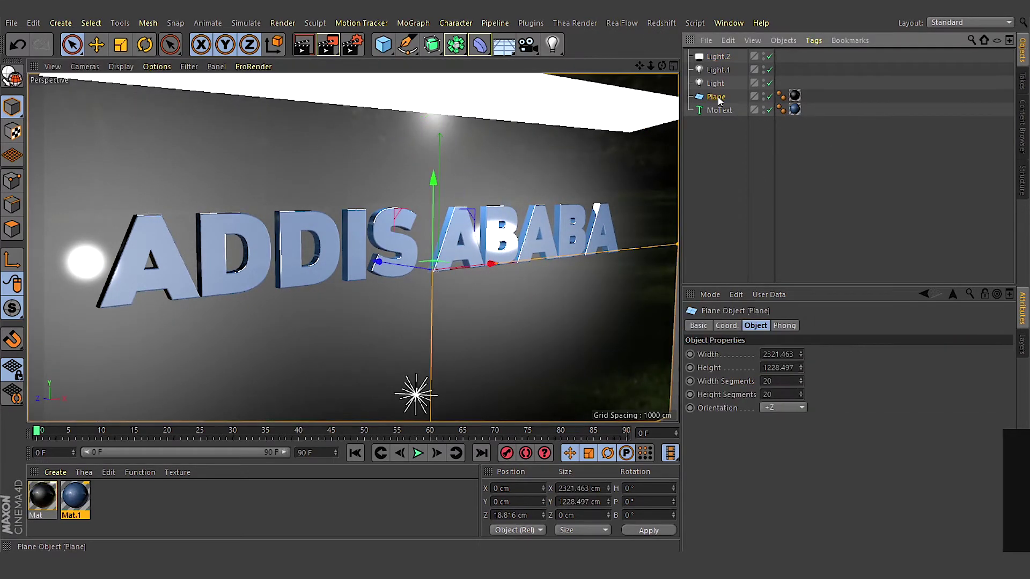
pyautogui.click(729, 40)
pyautogui.click(746, 105)
pyautogui.click(728, 40)
pyautogui.click(751, 119)
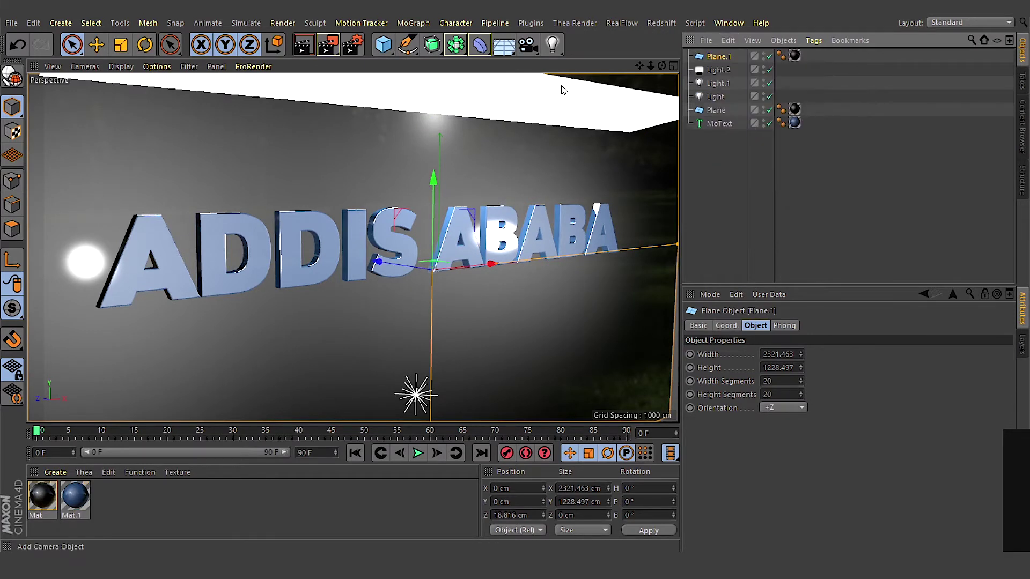
# Step: Add an Atom Array, make the copied plane its child and render the view to preview the wall grid
pyautogui.click(456, 45)
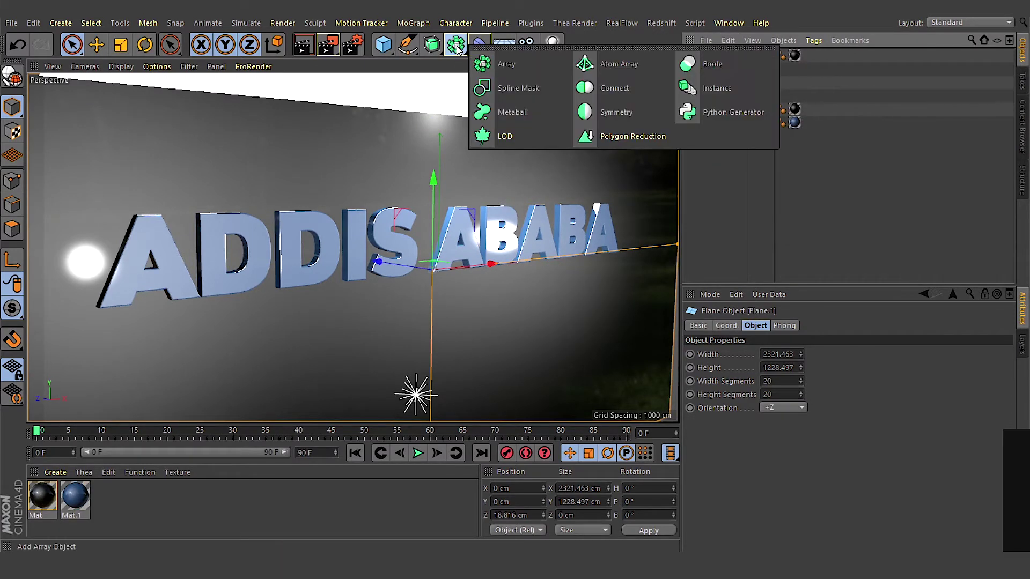
pyautogui.click(606, 65)
pyautogui.moveTo(724, 57)
pyautogui.mouseDown()
pyautogui.moveTo(729, 115)
pyautogui.moveTo(720, 56)
pyautogui.mouseUp()
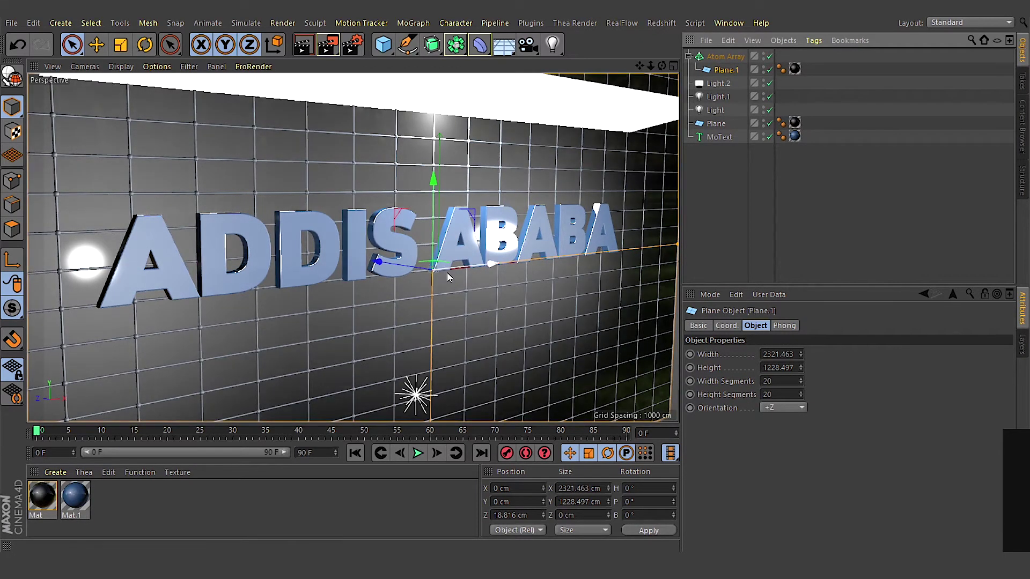
pyautogui.keyDown('alt'); pyautogui.moveTo(447, 273); pyautogui.dragTo(359, 274); pyautogui.keyUp('alt')
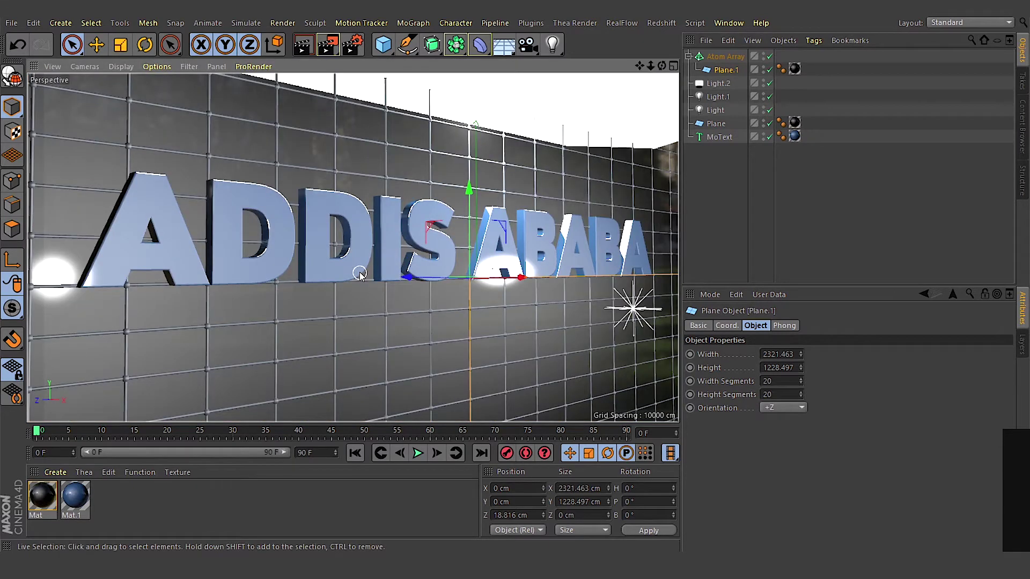
pyautogui.click(303, 45)
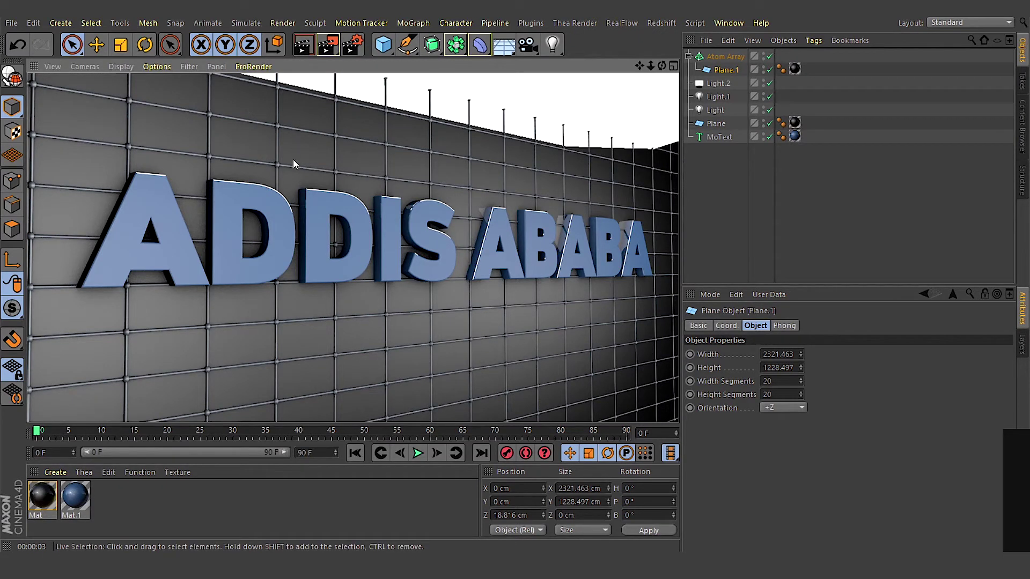
# Step: Set the Atom Array's sphere radius to 2 cm and deselect it
pyautogui.click(729, 55)
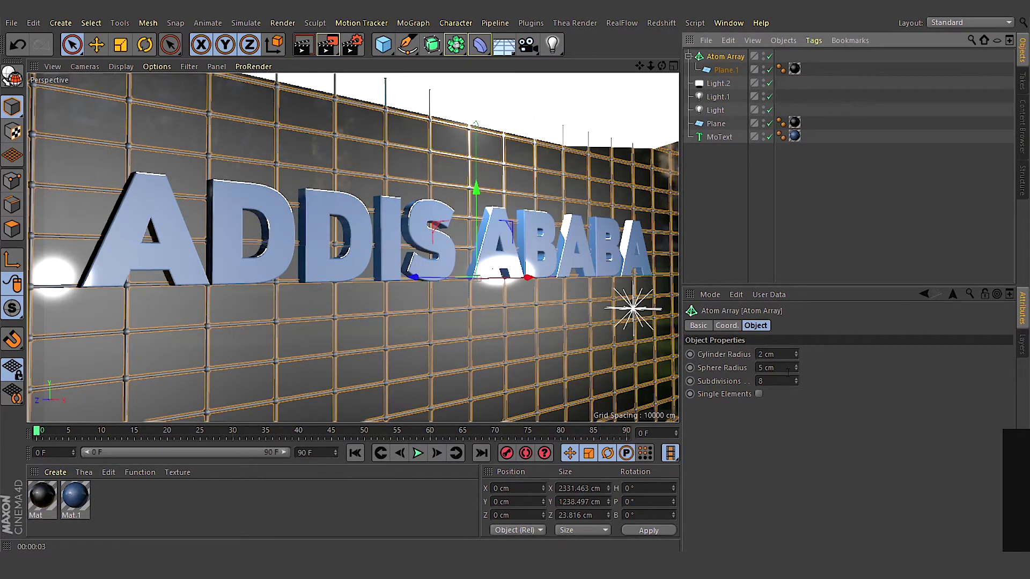
pyautogui.write('2')
pyautogui.press('Return')
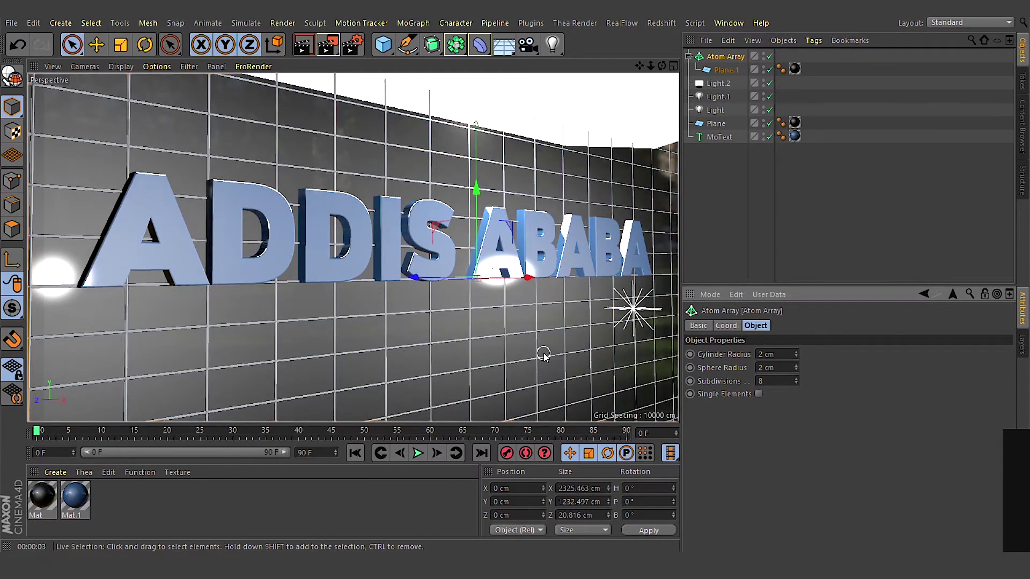
pyautogui.click(752, 180)
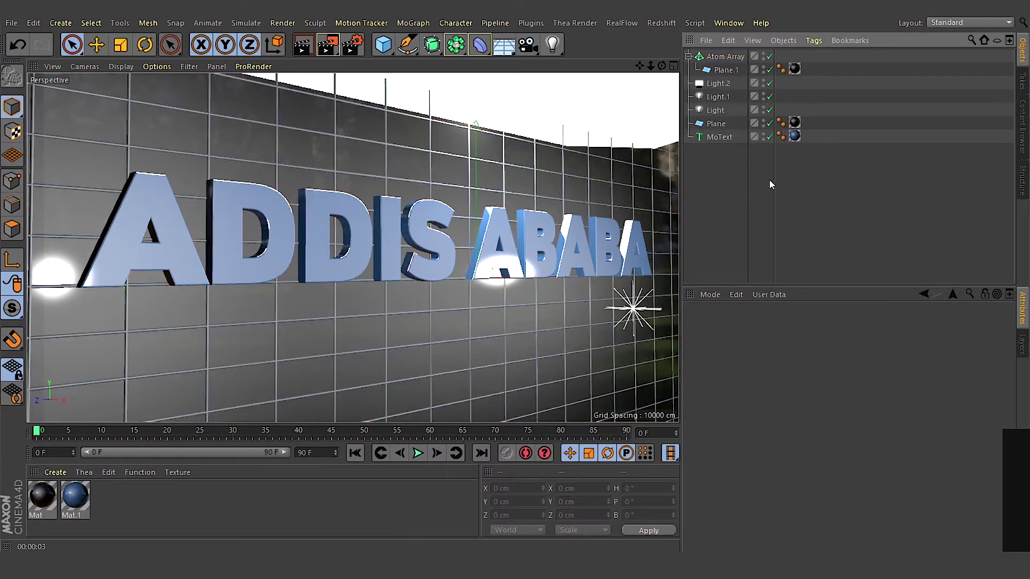
# Step: Set the Atom Array's sphere radius to 3 cm and deselect it
pyautogui.click(727, 56)
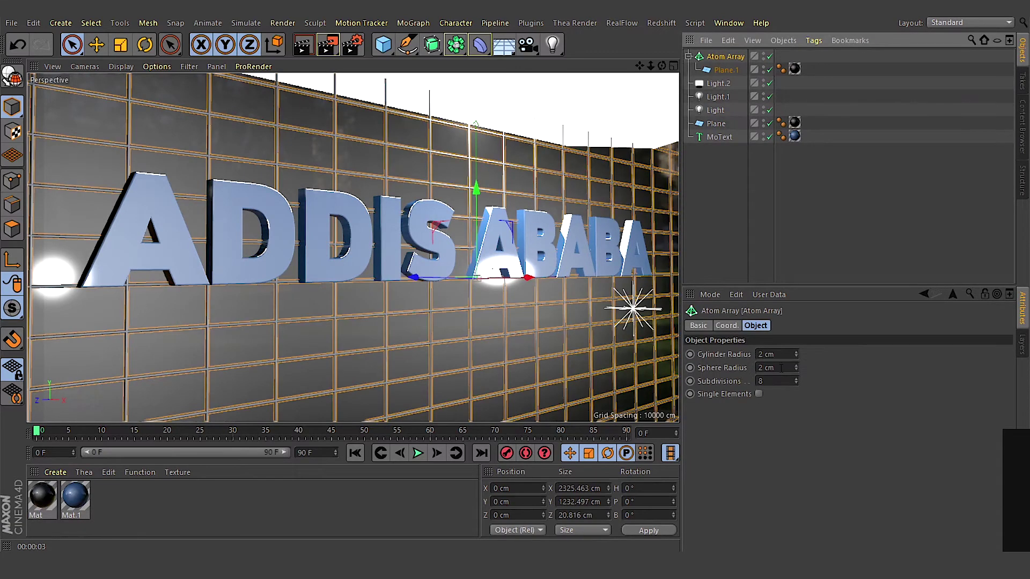
pyautogui.click(782, 368)
pyautogui.write('3')
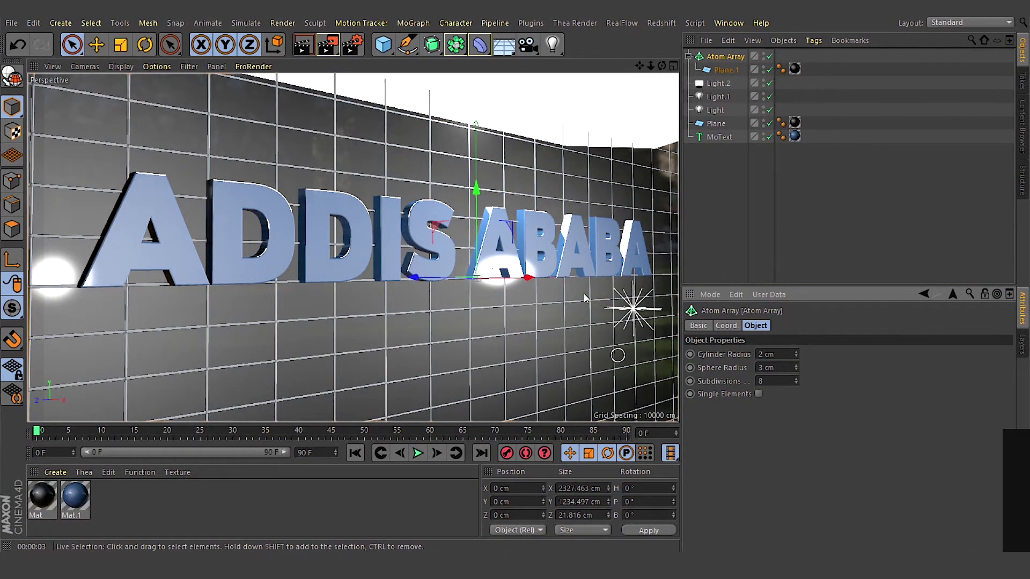
pyautogui.press('Return')
pyautogui.click(735, 202)
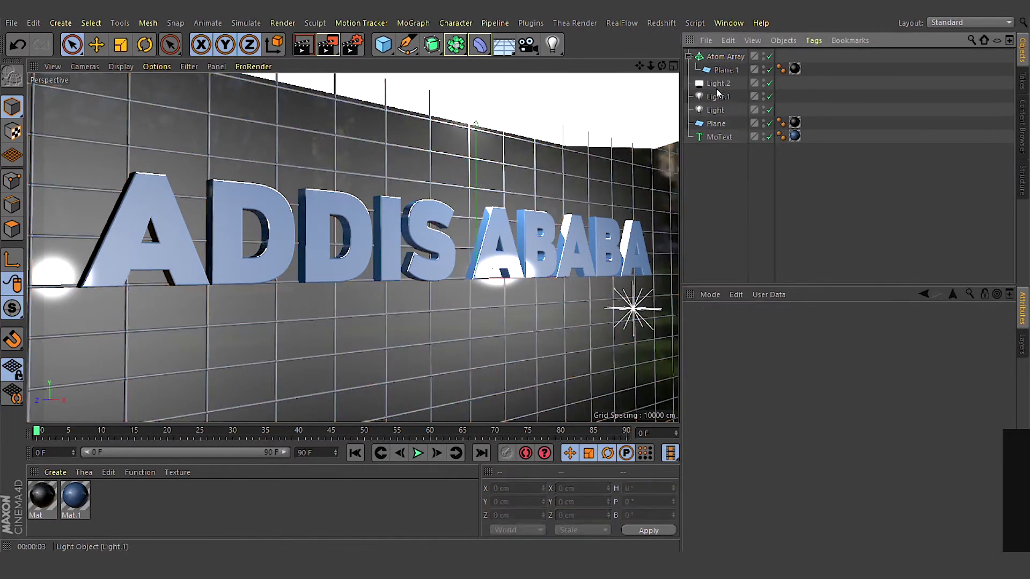
# Step: Reduce the grid plane inside the Atom Array to 12 width segments and 13 height segments, then deselect it
pyautogui.click(727, 70)
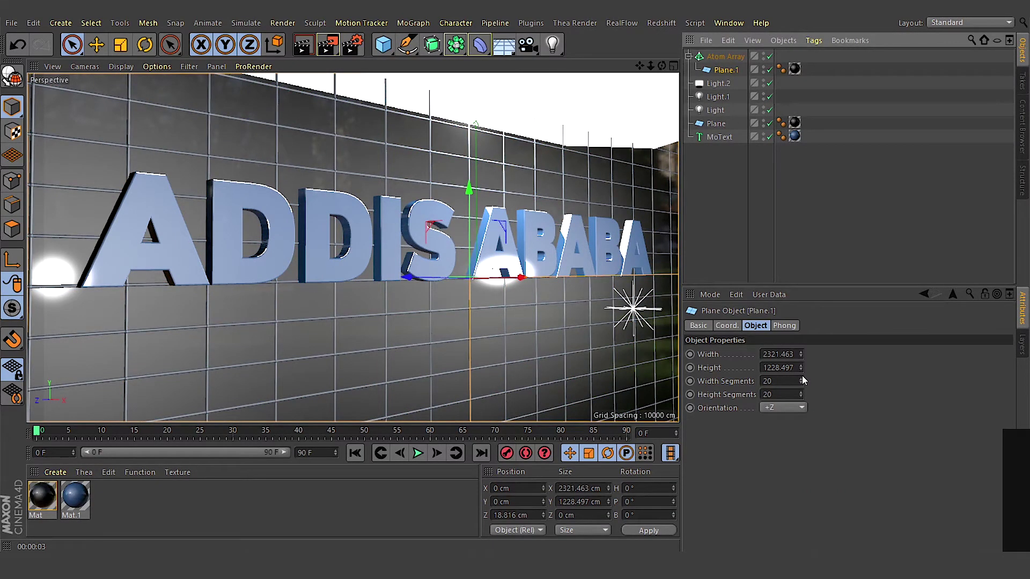
pyautogui.moveTo(801, 394)
pyautogui.mouseDown()
pyautogui.moveTo(810, 391)
pyautogui.moveTo(805, 397)
pyautogui.moveTo(802, 380)
pyautogui.mouseUp()
pyautogui.click(715, 172)
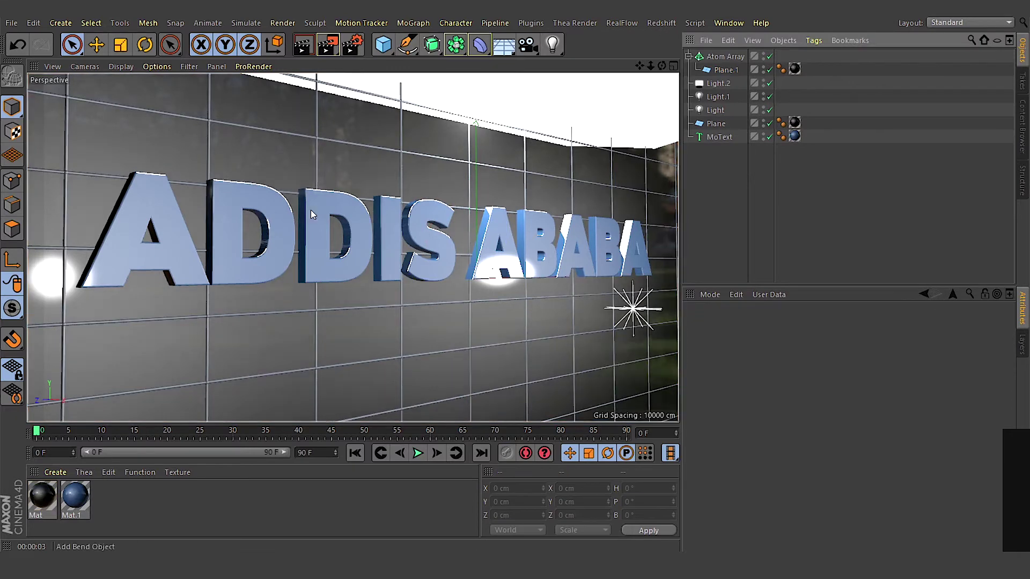
# Step: Colour Light.1 cyan with hue 185° and saturation 58%
pyautogui.click(717, 97)
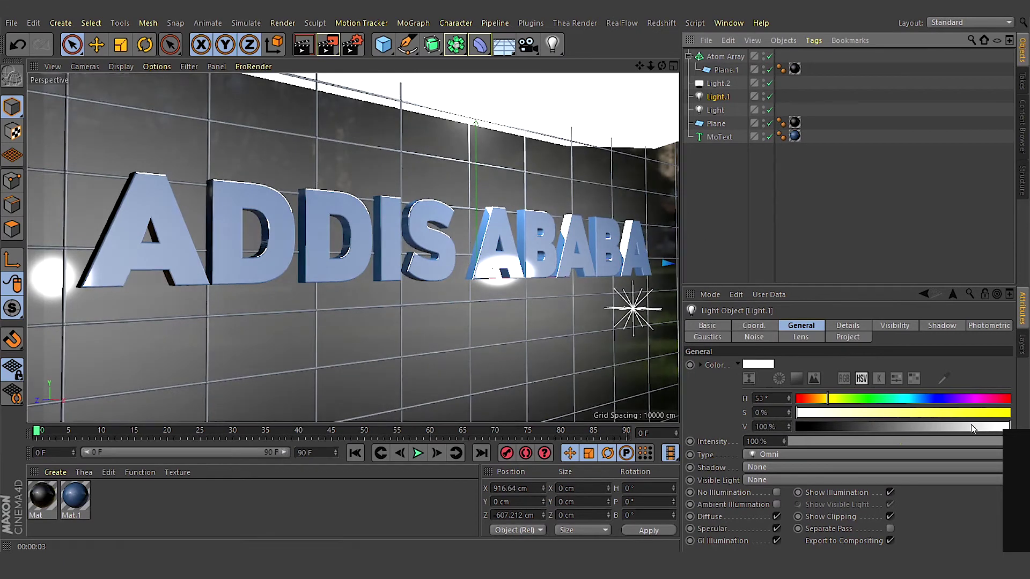
pyautogui.moveTo(893, 404)
pyautogui.mouseDown()
pyautogui.moveTo(942, 411)
pyautogui.moveTo(908, 402)
pyautogui.mouseUp()
pyautogui.click(914, 401)
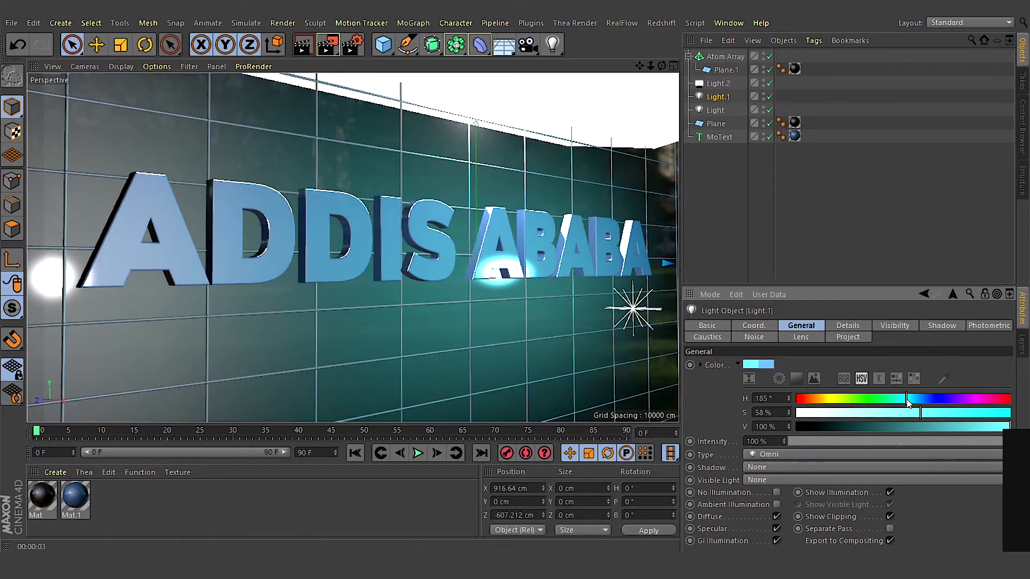
# Step: Colour the first omni light yellow with hue 48° and saturation 76%
pyautogui.click(716, 110)
pyautogui.moveTo(816, 395); pyautogui.dragTo(827, 397)
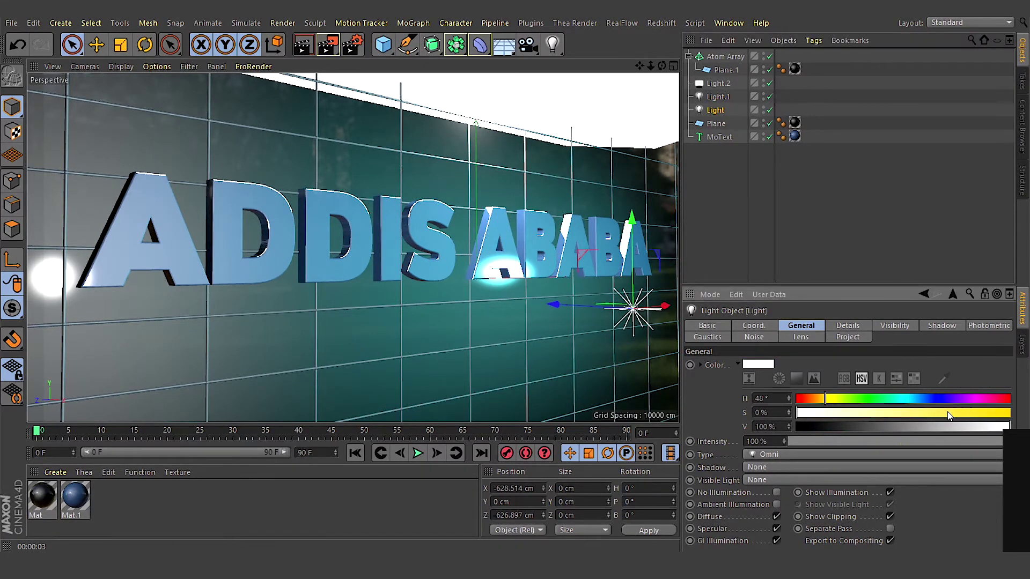
pyautogui.moveTo(948, 416); pyautogui.dragTo(965, 416)
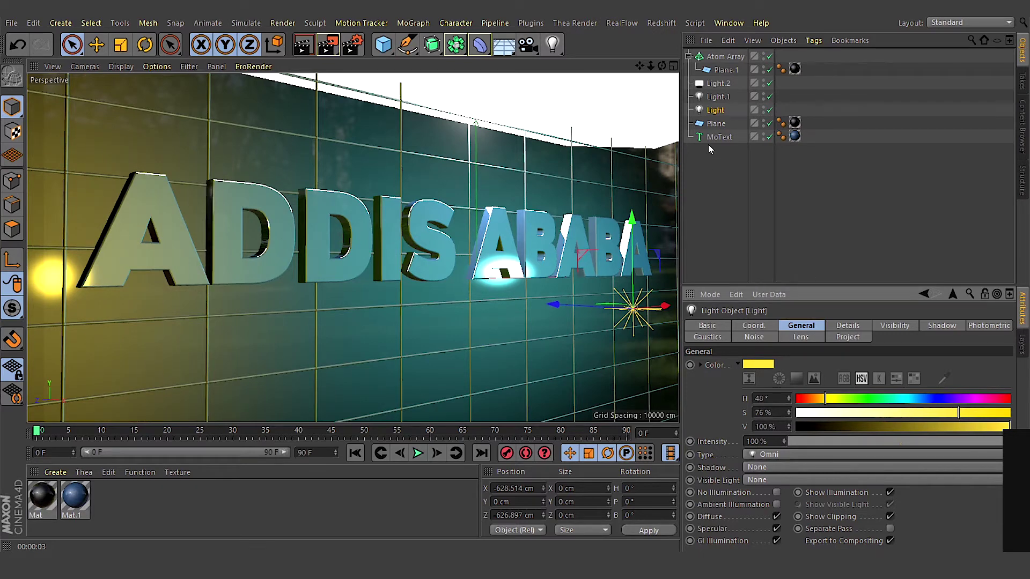
# Step: Soften the light colours to 28% saturation on the yellow light and 29% on Light.1, checking them with view renders
pyautogui.click(311, 48)
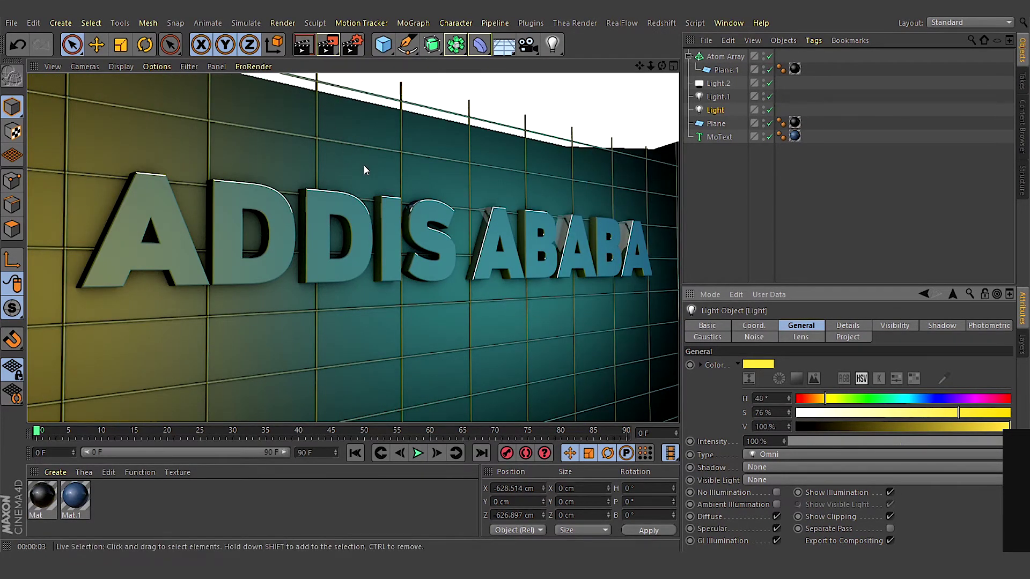
pyautogui.click(888, 414)
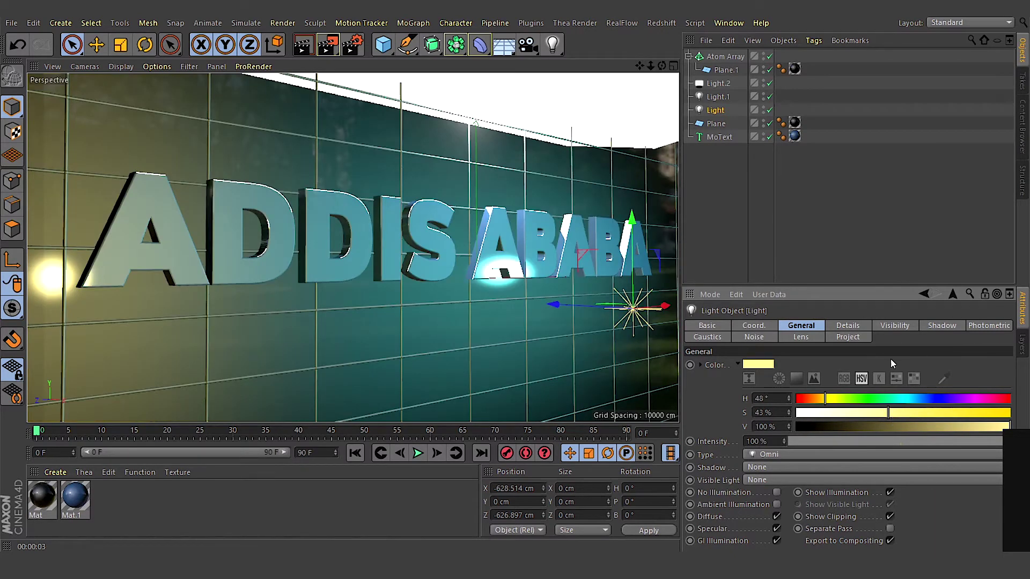
pyautogui.click(718, 97)
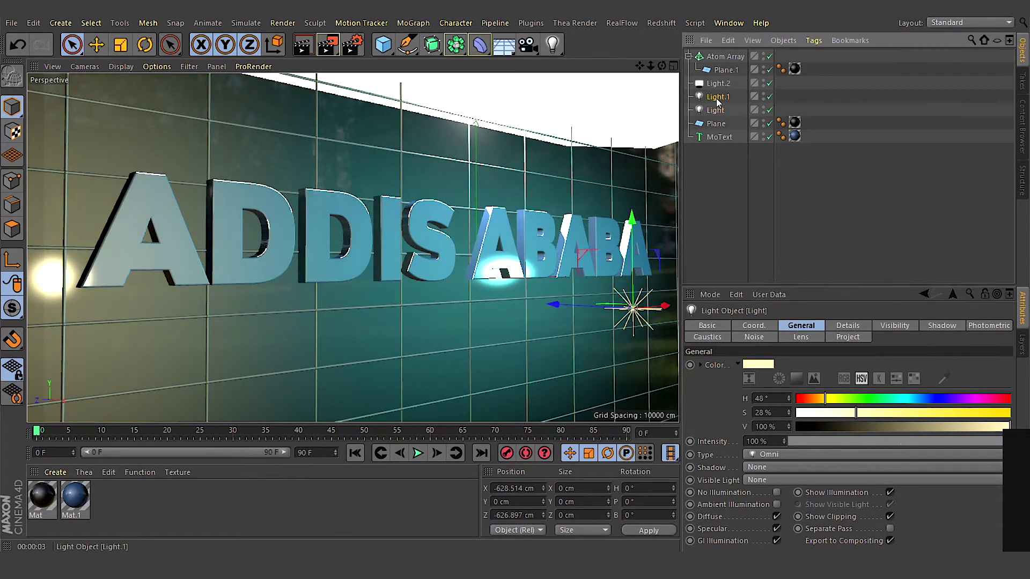
pyautogui.click(301, 49)
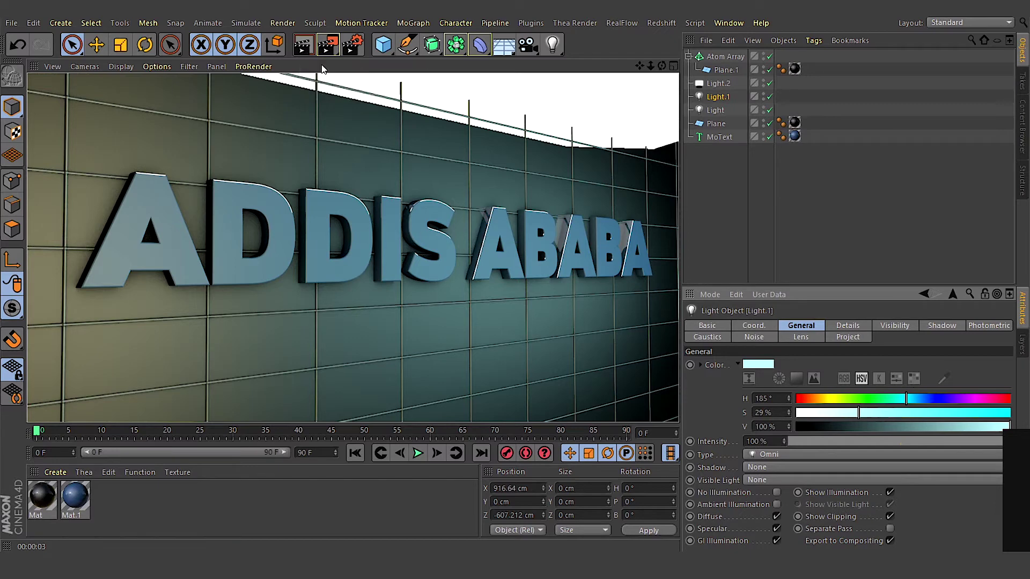
# Step: Add a camera, look through it, record its keyframe at frame 0 and go to frame 90
pyautogui.click(528, 48)
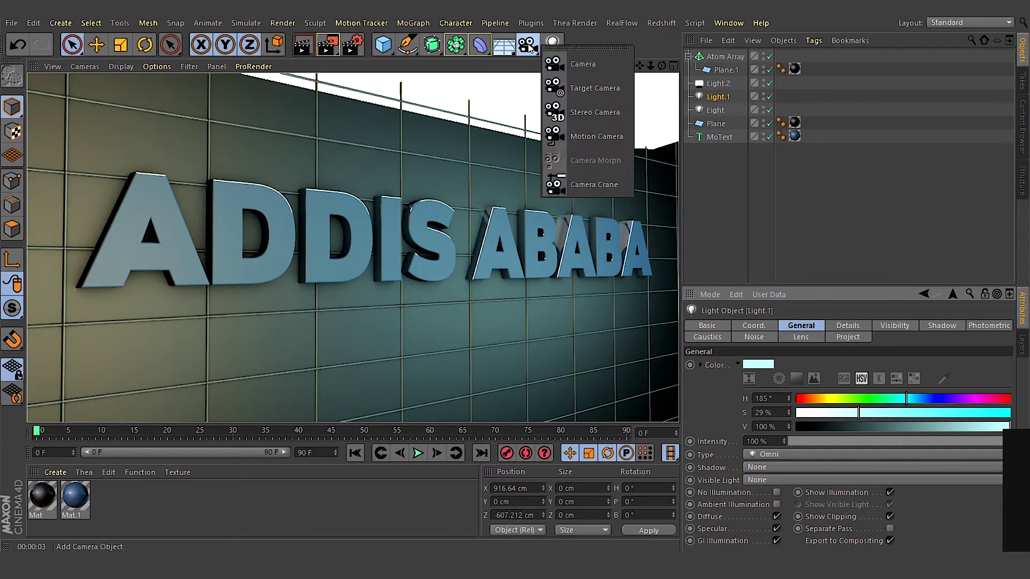
pyautogui.click(588, 63)
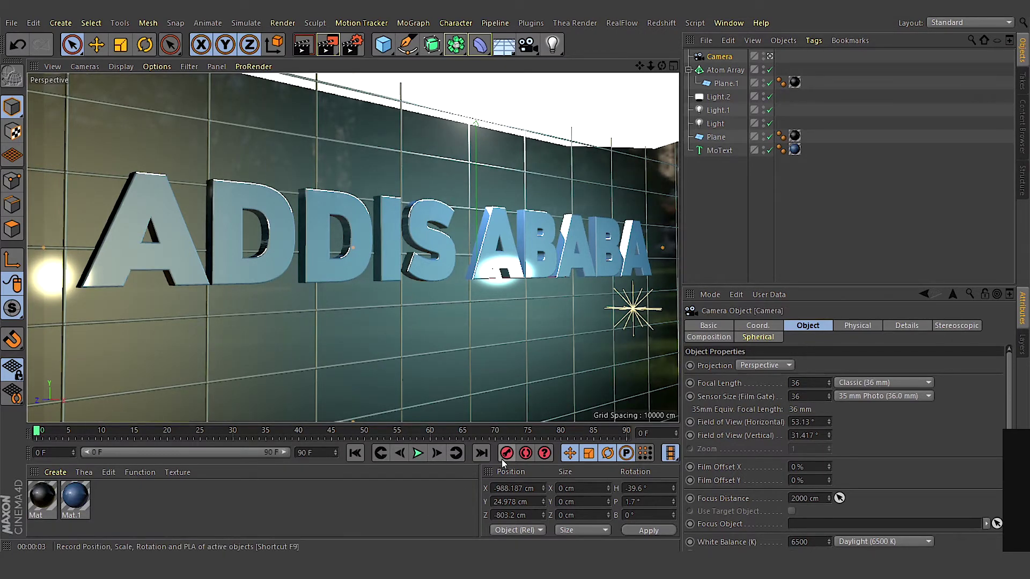
pyautogui.moveTo(617, 431); pyautogui.dragTo(630, 430)
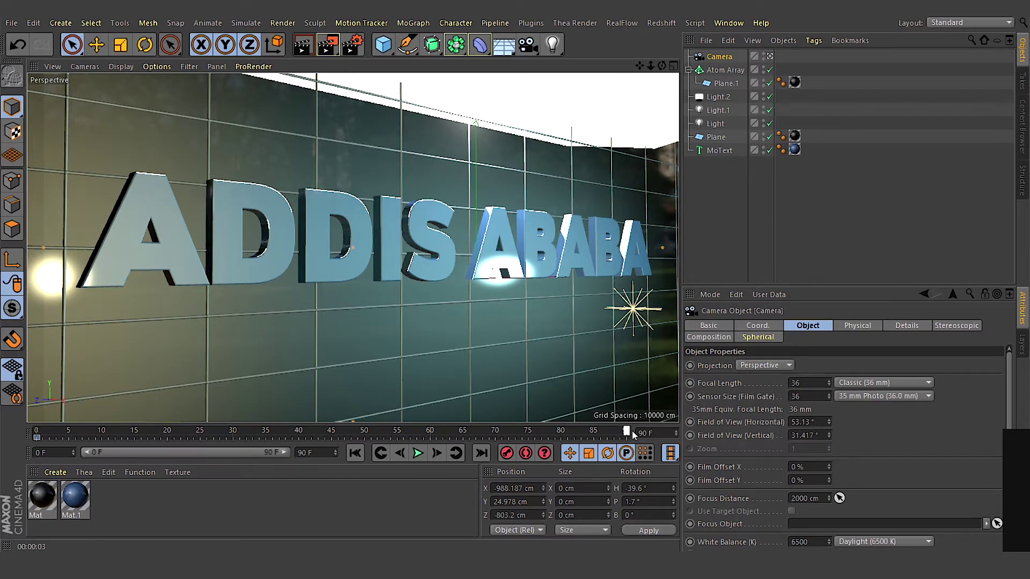
# Step: Orbit and pan the camera to view the text from the ABABA end, recording that view at frame 90
pyautogui.moveTo(661, 66); pyautogui.dragTo(563, 90)
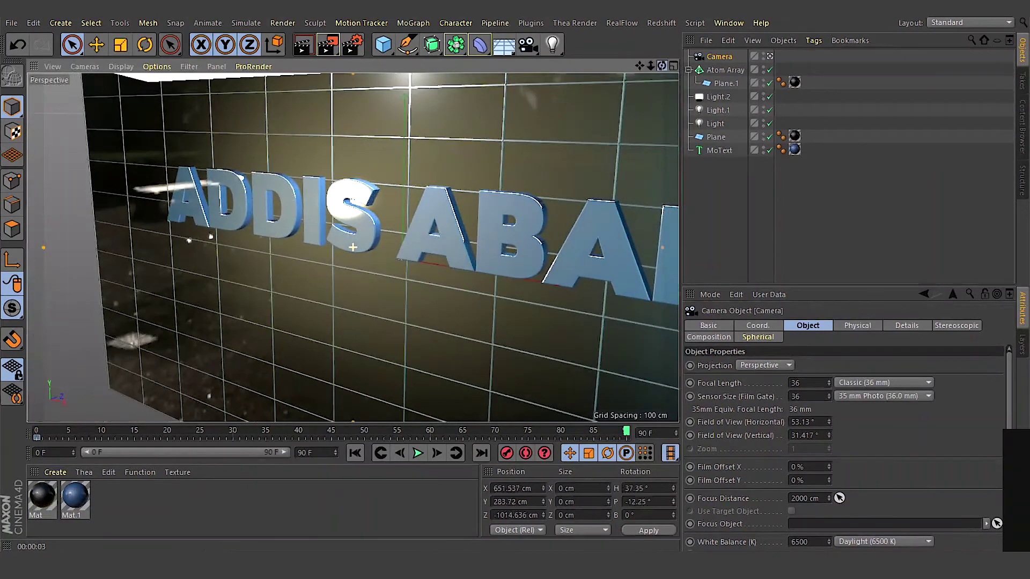
pyautogui.moveTo(641, 74); pyautogui.dragTo(600, 79)
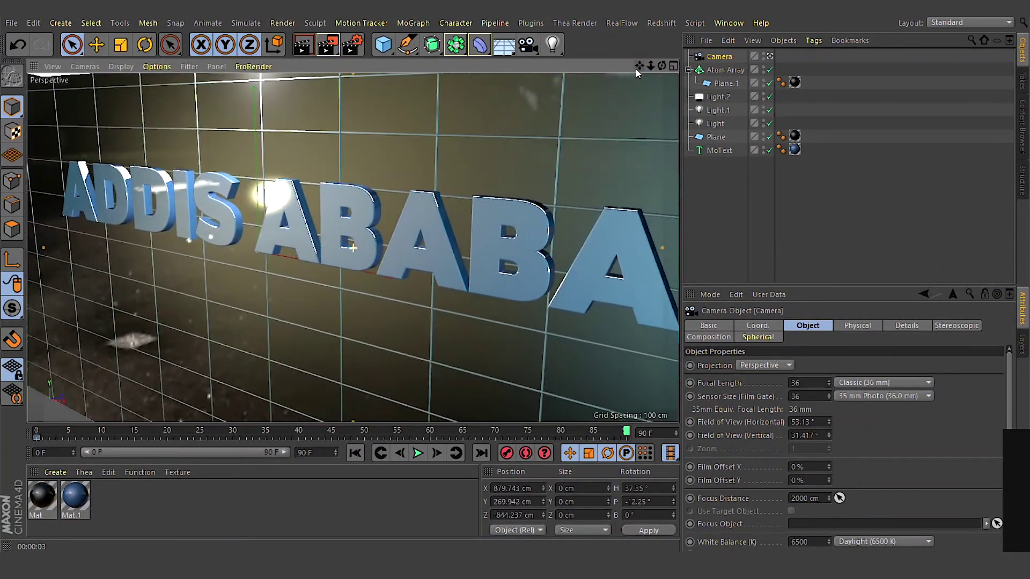
pyautogui.moveTo(661, 66); pyautogui.dragTo(630, 69)
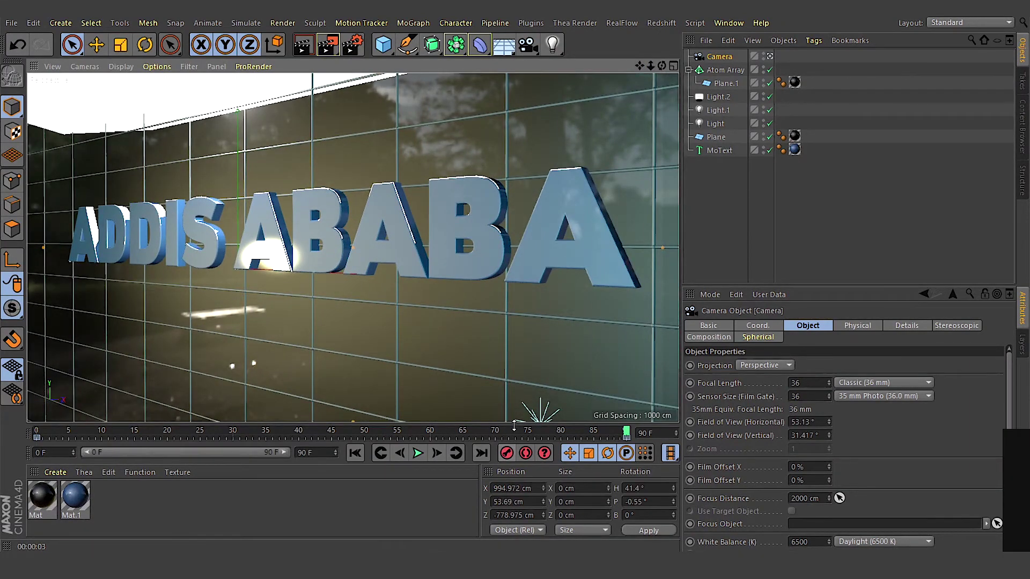
# Step: Scrub back to frame 2 to review the camera move and raise the grid plane to Y 20.42 cm
pyautogui.moveTo(514, 428); pyautogui.dragTo(50, 430)
pyautogui.click(726, 83)
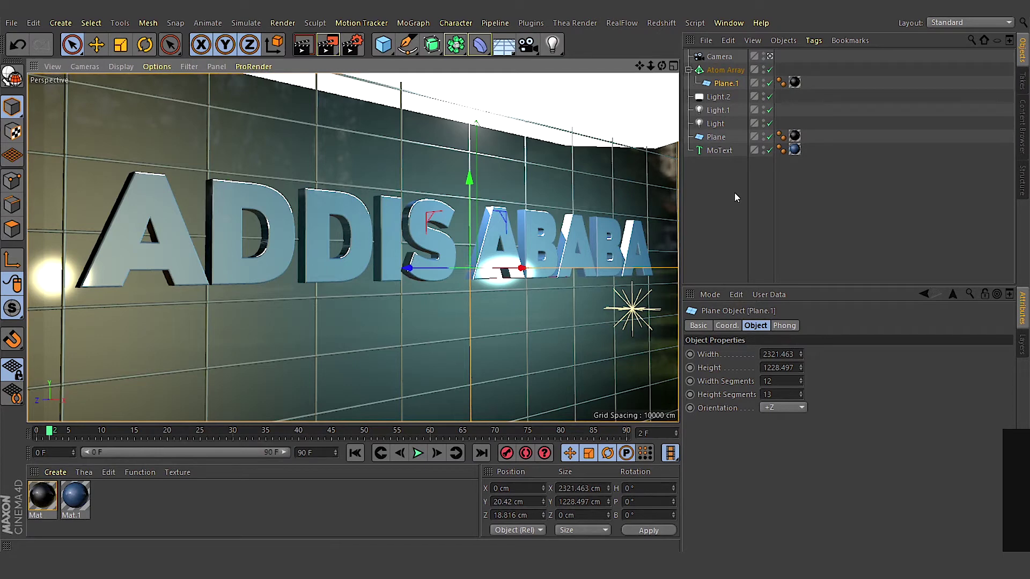
# Step: Set the render output to the HDTV 1080 29.97 preset with a frame range of All Frames
pyautogui.click(358, 48)
pyautogui.click(120, 58)
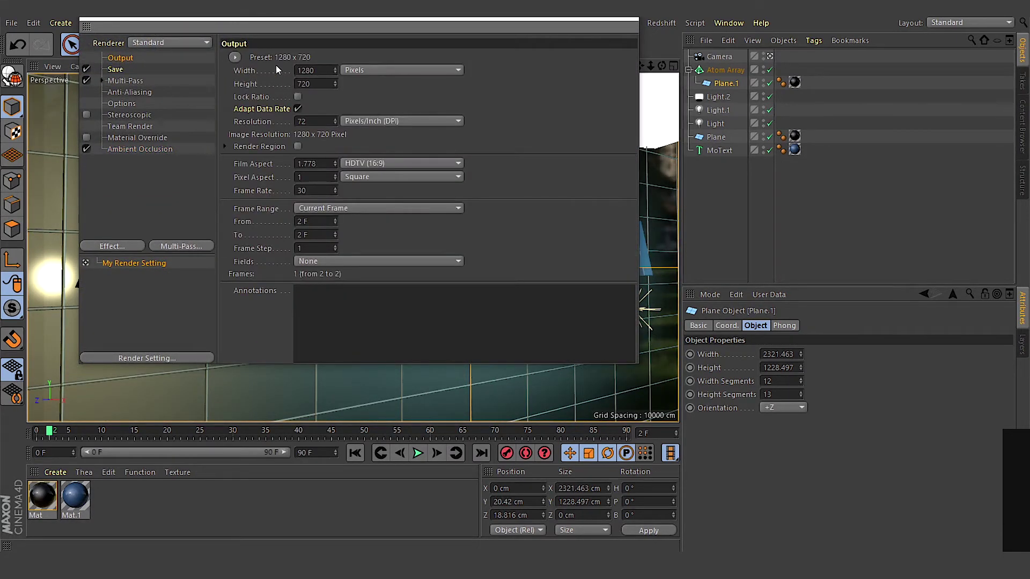
pyautogui.click(235, 57)
pyautogui.moveTo(267, 98)
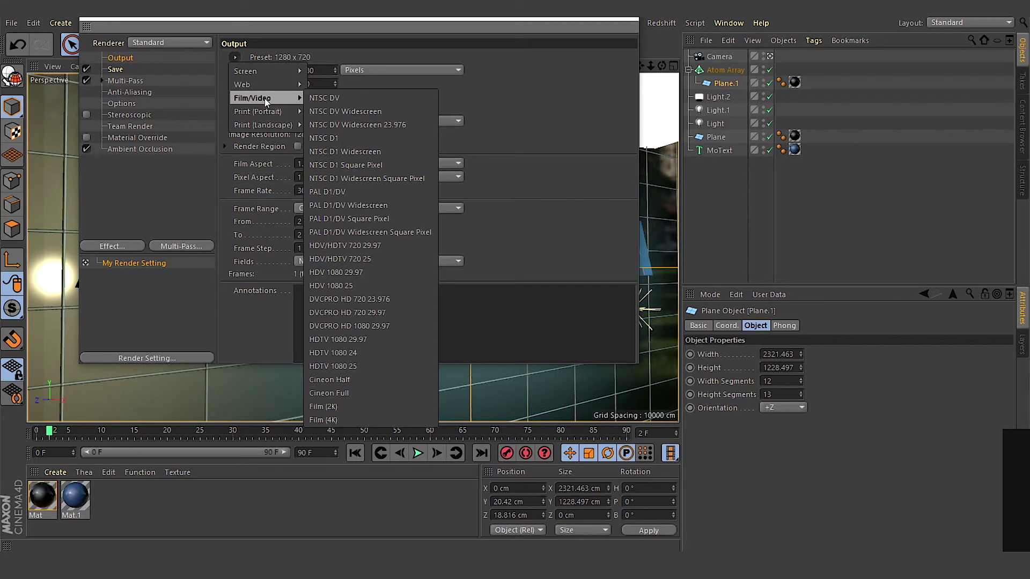
pyautogui.click(363, 342)
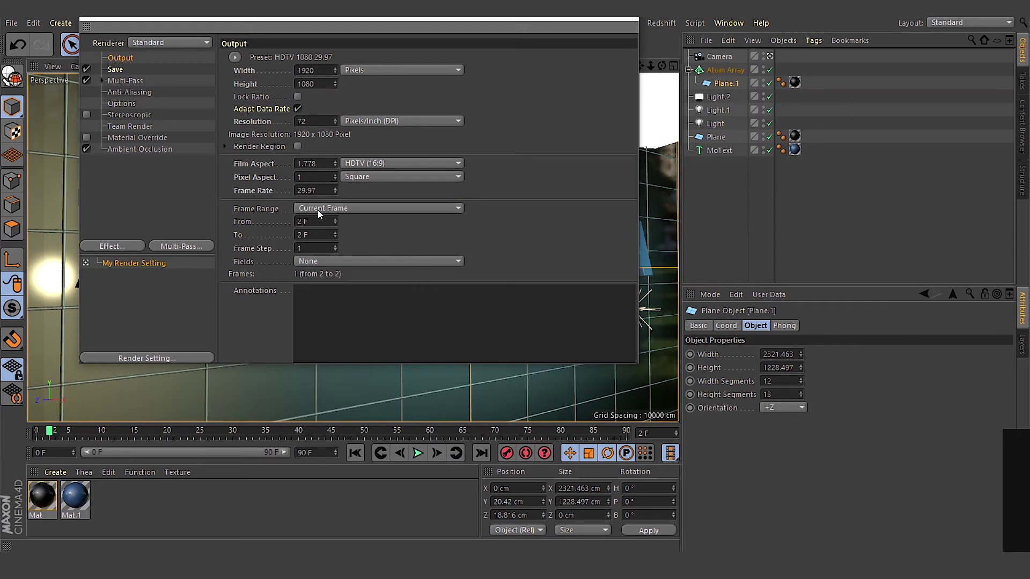
pyautogui.click(355, 210)
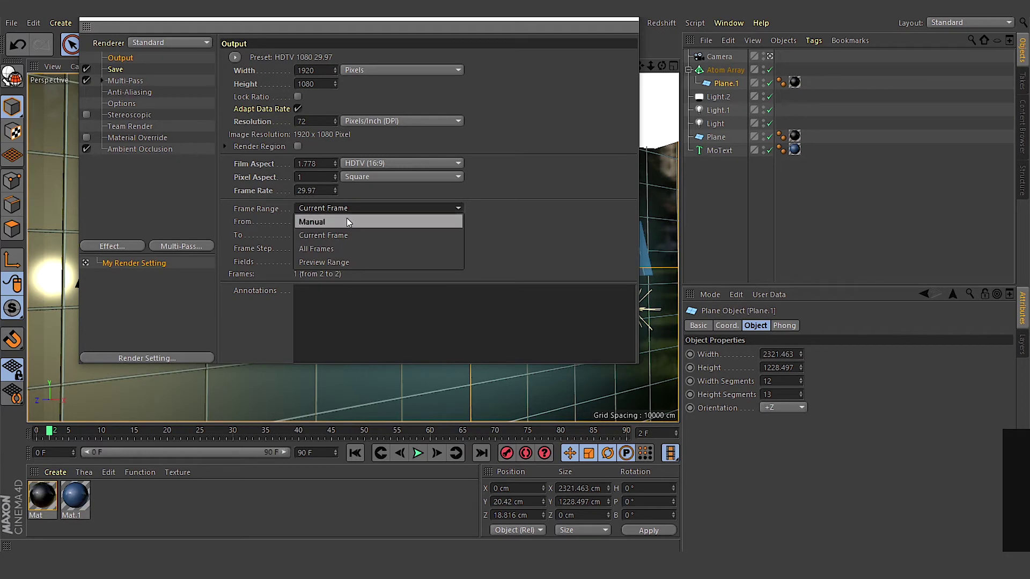
pyautogui.click(315, 250)
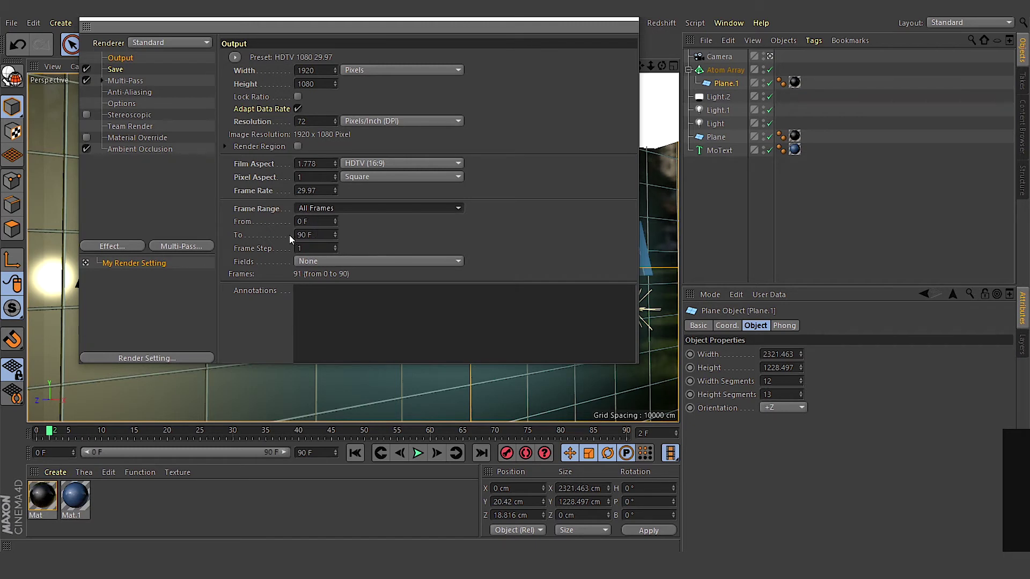
# Step: Disable saving of the multi-pass image in the render settings and close them
pyautogui.click(114, 70)
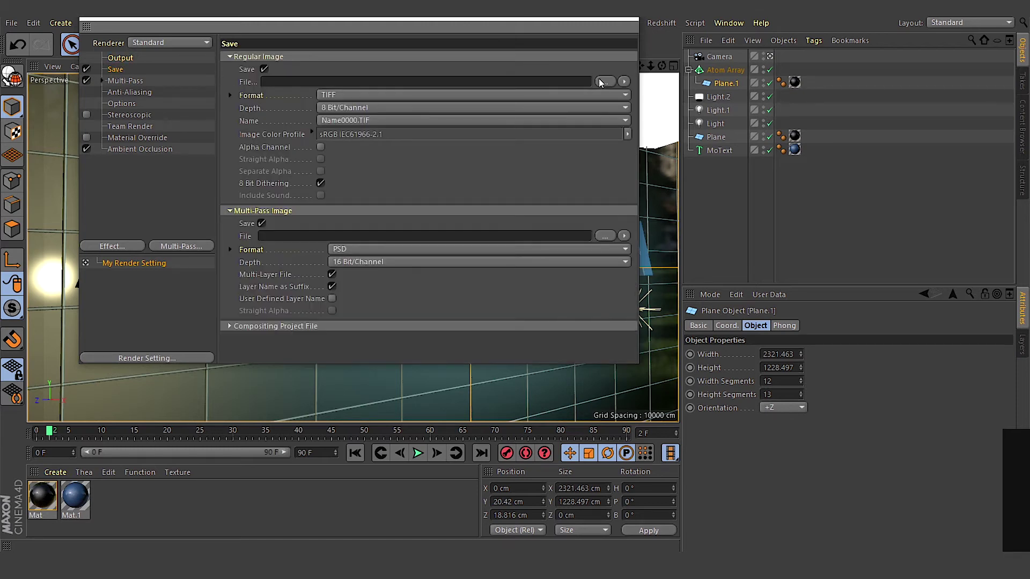
pyautogui.click(262, 223)
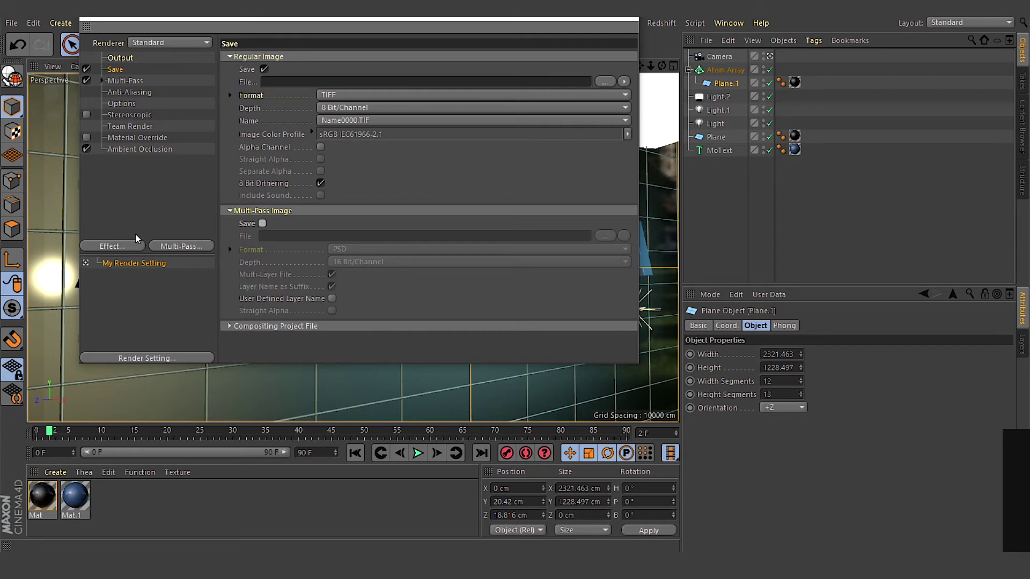
pyautogui.click(628, 21)
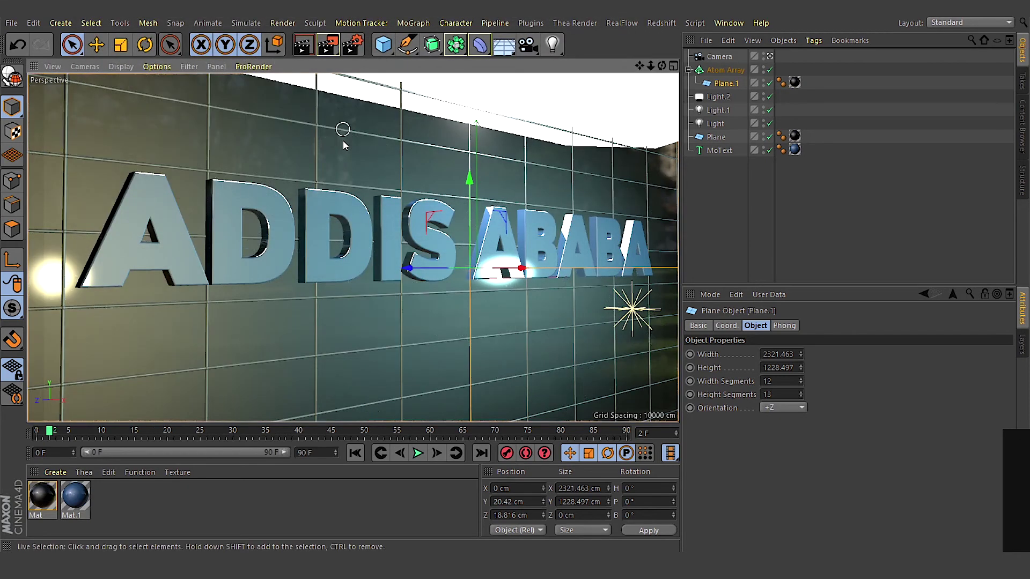
# Step: Render the animation to the Picture Viewer, continuing without a save file, and fit the whole frame in view
pyautogui.click(324, 52)
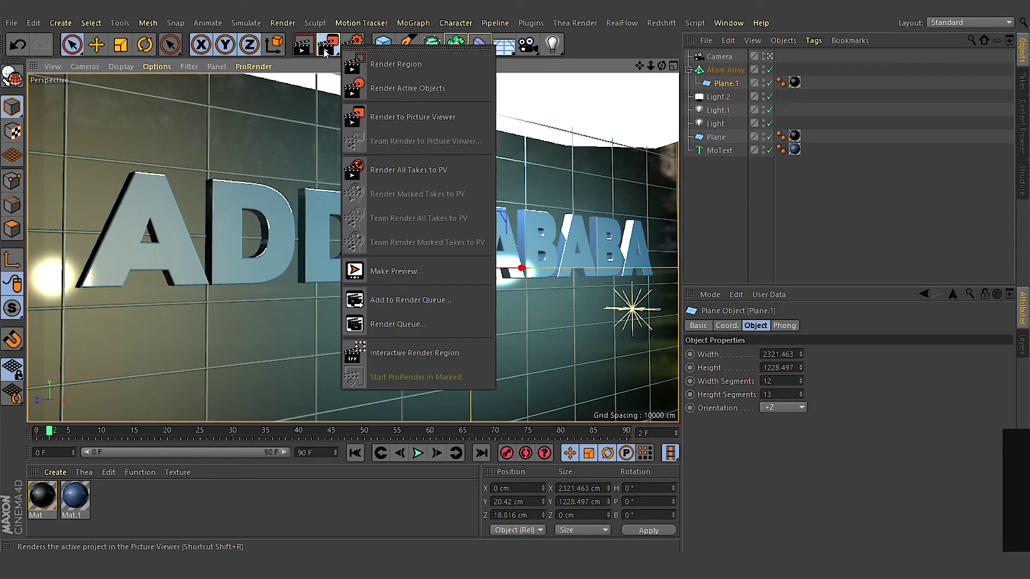
pyautogui.click(324, 46)
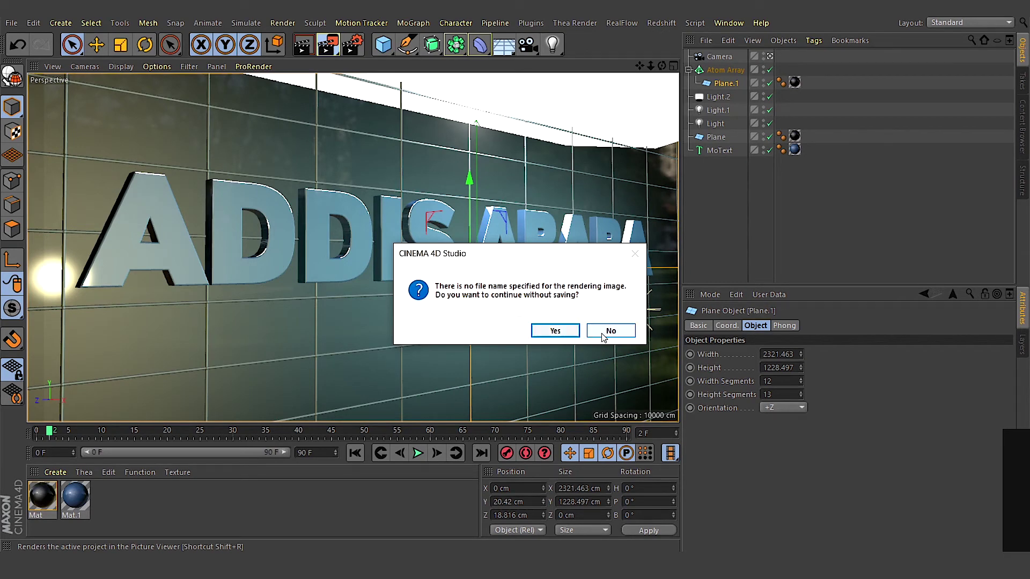
pyautogui.click(555, 331)
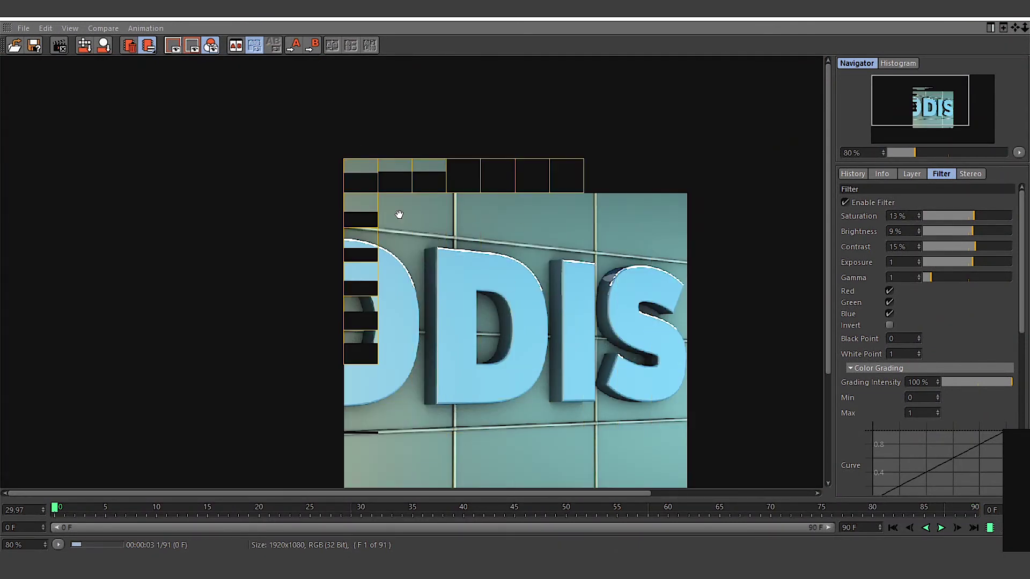
pyautogui.scroll(-2, 355, 266)
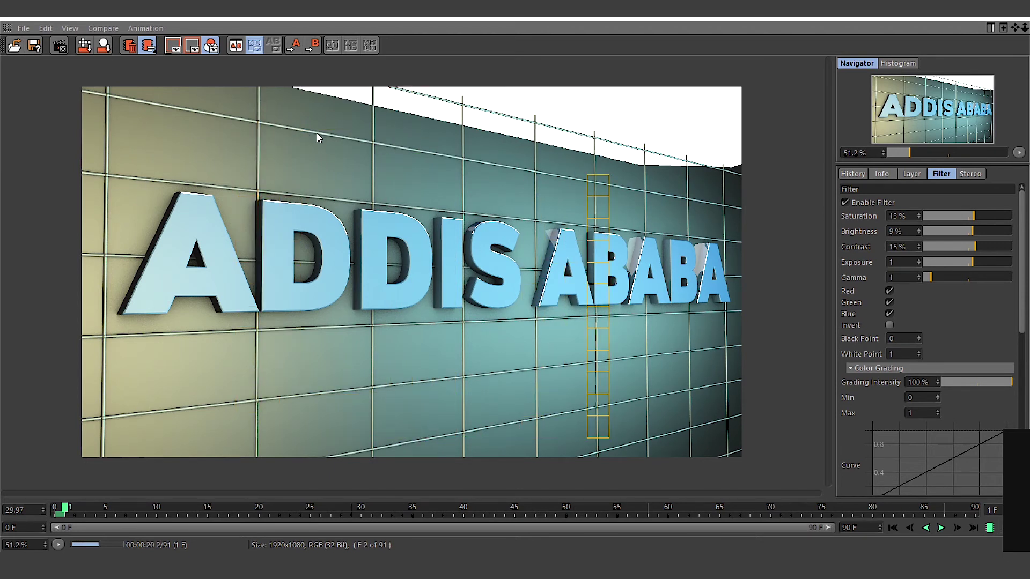
# Step: Show the render history and set up saving the render as an Animation in MP4 format
pyautogui.click(858, 175)
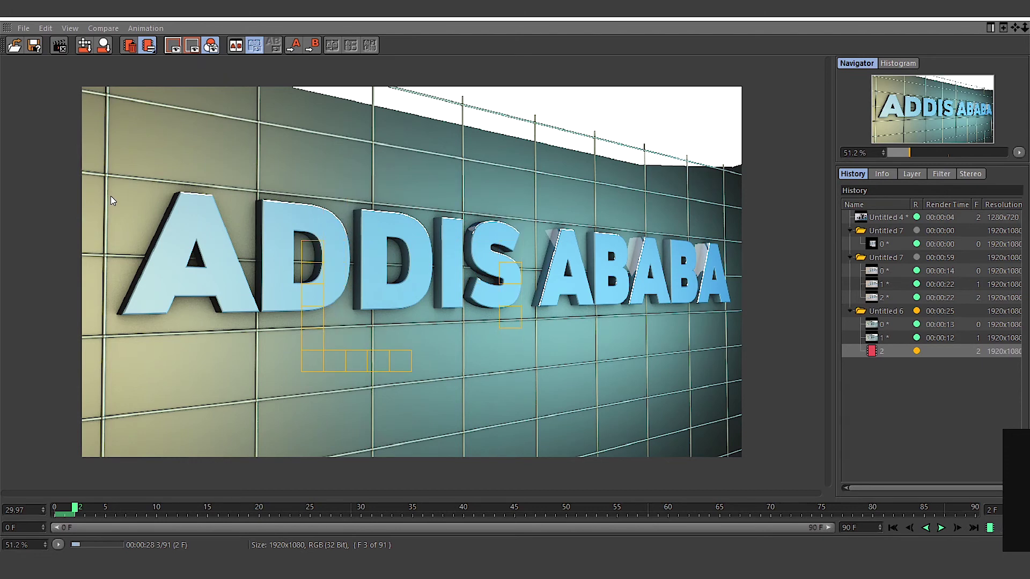
pyautogui.click(32, 47)
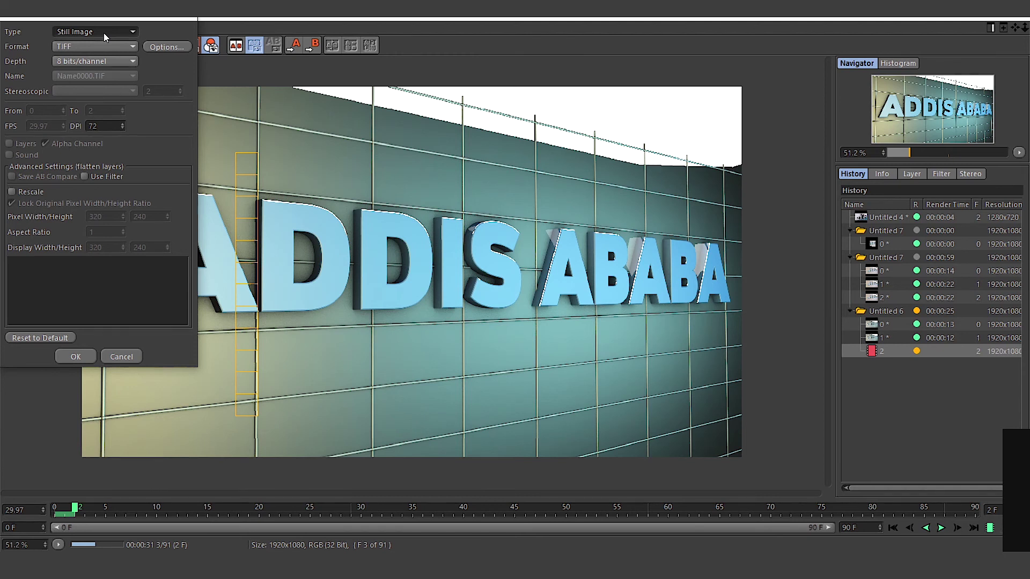
pyautogui.click(74, 31)
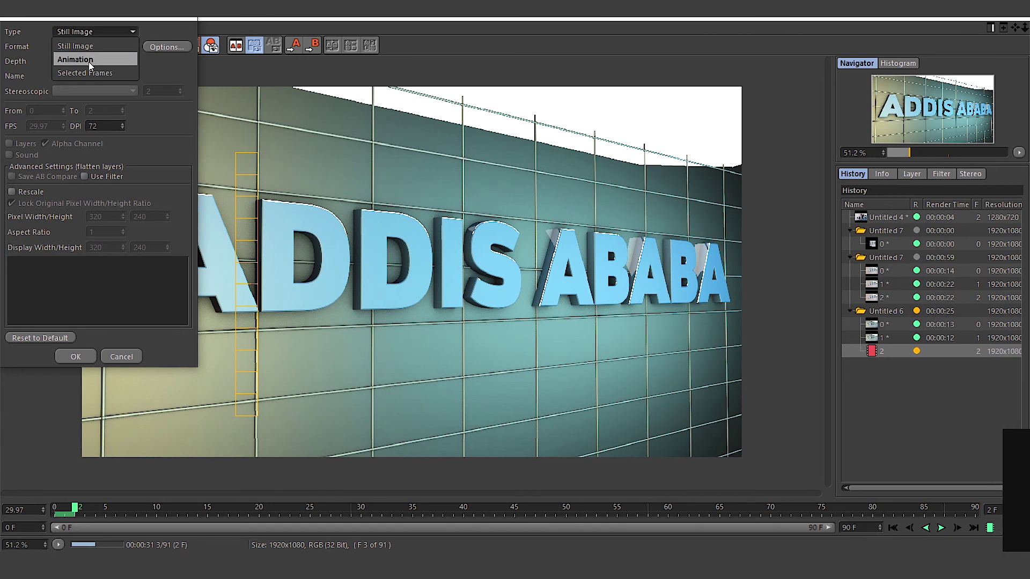
pyautogui.click(88, 62)
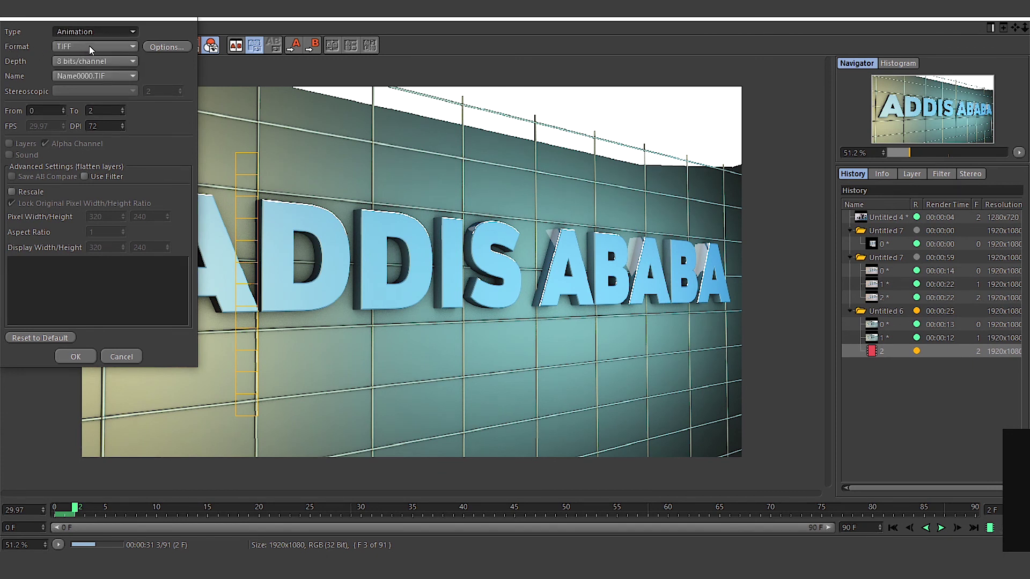
pyautogui.click(86, 47)
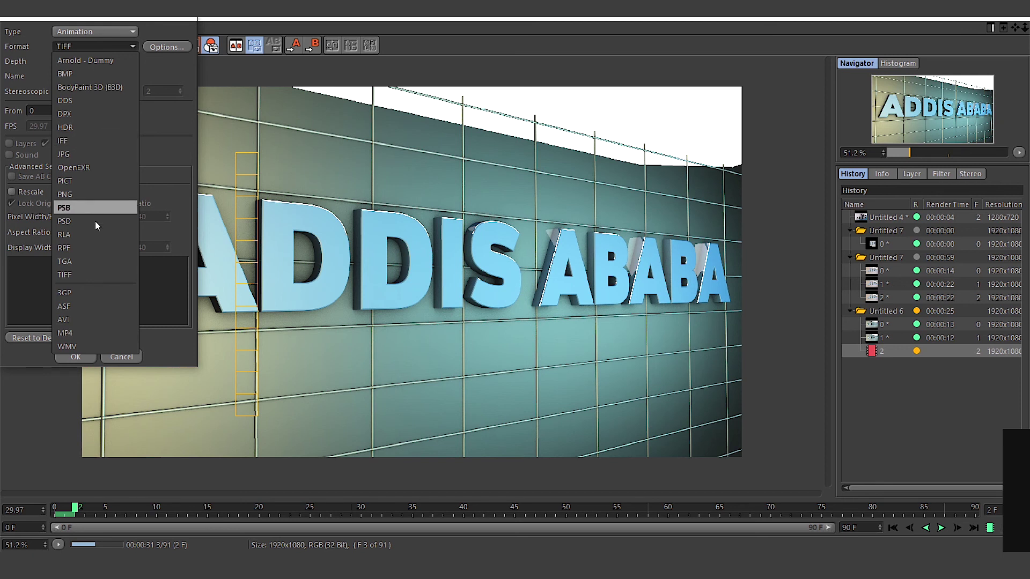
pyautogui.click(83, 333)
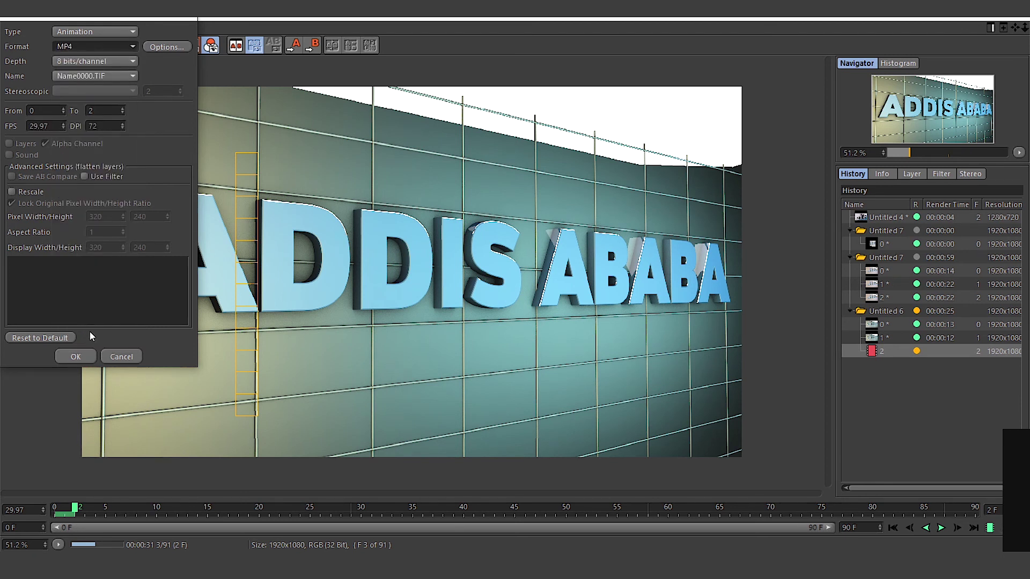